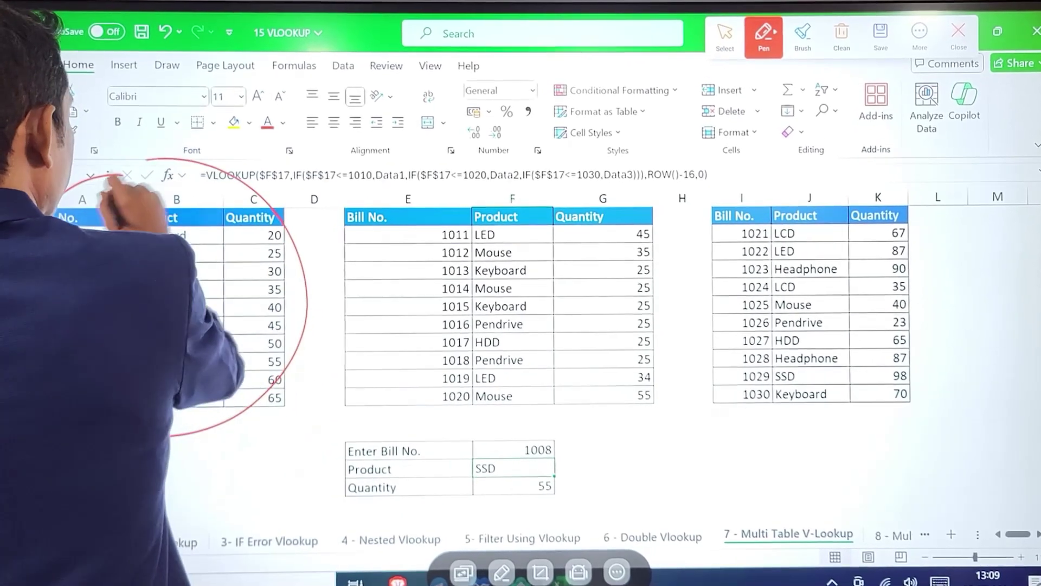
Circle and number the three bill tables with the Pen tool, and mark the bill number entry cell.
{"action": "left_click_drag", "start_coordinate": [204, 199], "coordinate": [202, 218]}
{"action": "mouse_move", "coordinate": [433, 154]}
{"action": "left_mouse_down"}
{"action": "mouse_move", "coordinate": [353, 347]}
{"action": "mouse_move", "coordinate": [536, 428]}
{"action": "mouse_move", "coordinate": [469, 167]}
{"action": "mouse_move", "coordinate": [486, 184]}
{"action": "left_mouse_up"}
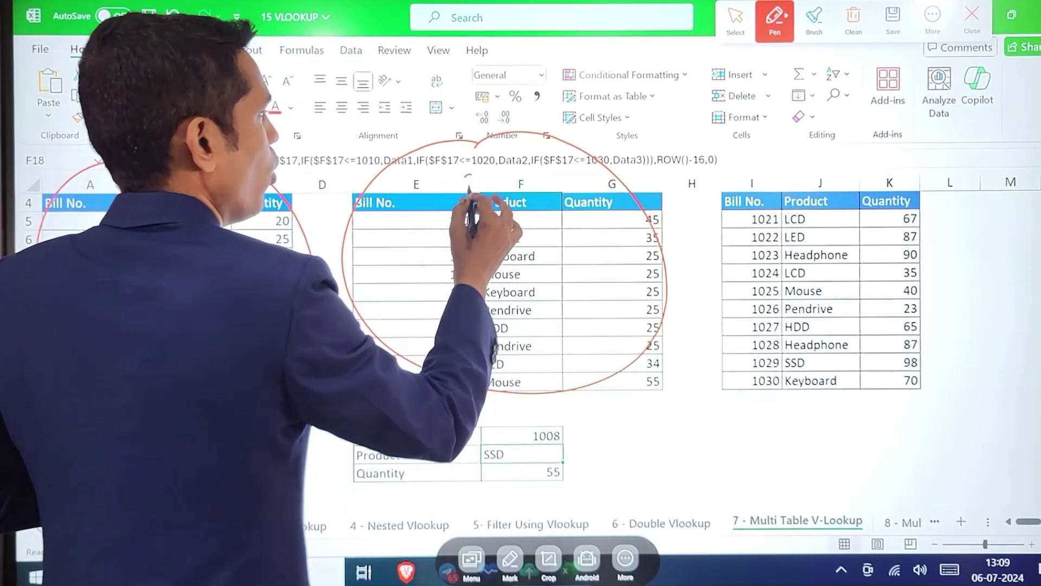
{"action": "mouse_move", "coordinate": [827, 154]}
{"action": "left_mouse_down"}
{"action": "mouse_move", "coordinate": [797, 146]}
{"action": "mouse_move", "coordinate": [710, 342]}
{"action": "mouse_move", "coordinate": [846, 406]}
{"action": "mouse_move", "coordinate": [827, 155]}
{"action": "mouse_move", "coordinate": [795, 179]}
{"action": "left_mouse_up"}
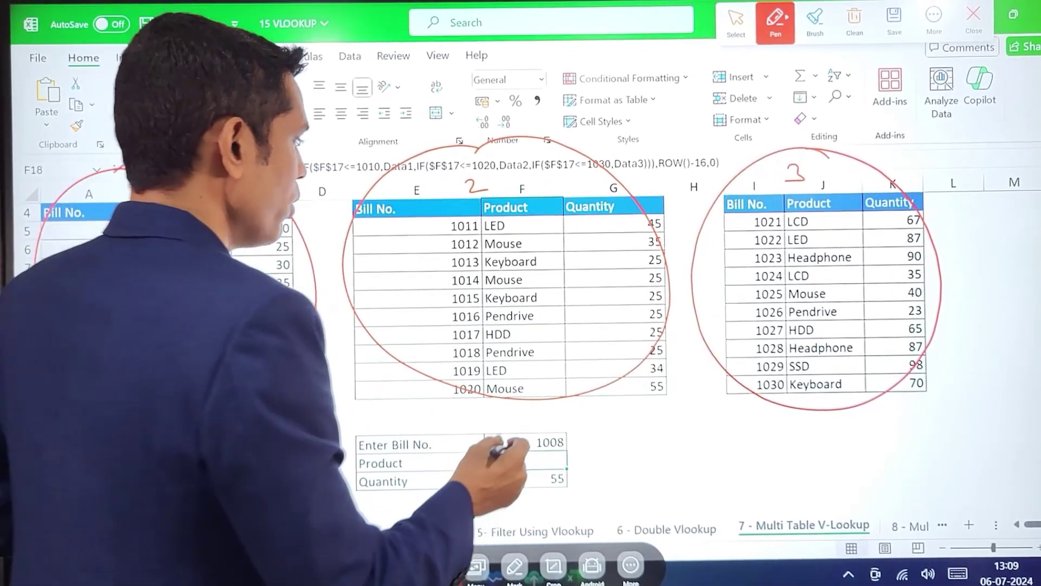
{"action": "mouse_move", "coordinate": [513, 440]}
{"action": "left_mouse_down"}
{"action": "mouse_move", "coordinate": [551, 424]}
{"action": "mouse_move", "coordinate": [581, 451]}
{"action": "mouse_move", "coordinate": [510, 452]}
{"action": "left_mouse_up"}
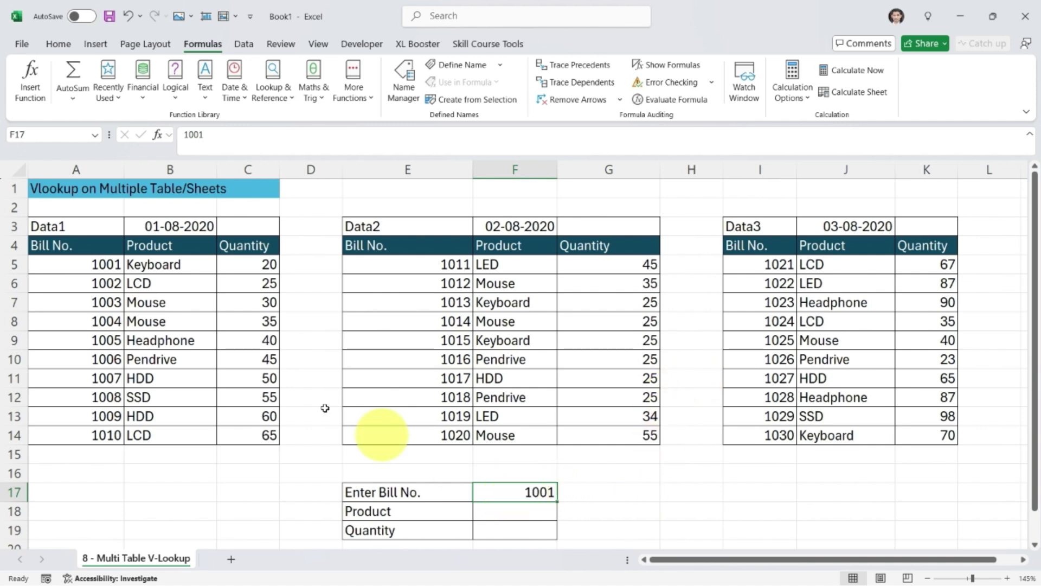
Examine the Data1, Data2 and Data3 tables and the bill number, product and quantity cells of the lookup form.
{"action": "left_click_drag", "start_coordinate": [87, 229], "coordinate": [242, 429]}
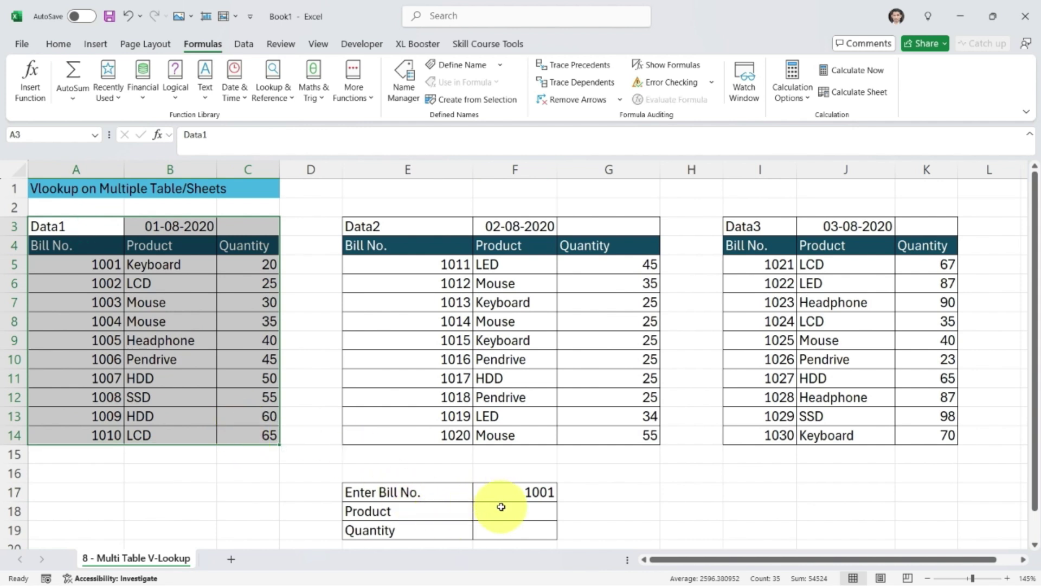
{"action": "left_click_drag", "start_coordinate": [96, 230], "coordinate": [263, 431]}
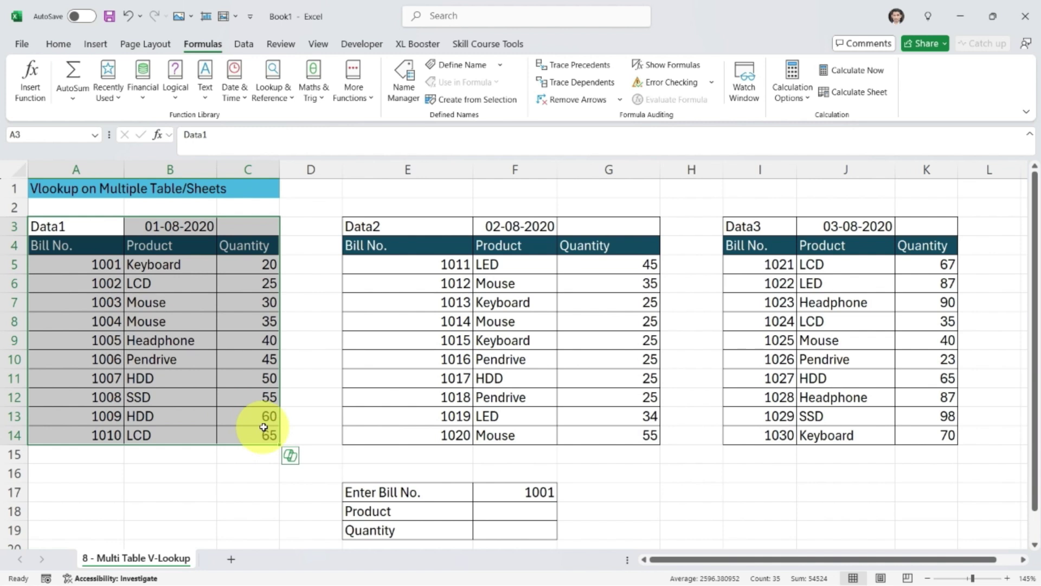
{"action": "left_click_drag", "start_coordinate": [432, 230], "coordinate": [485, 453]}
{"action": "left_click_drag", "start_coordinate": [527, 231], "coordinate": [548, 455]}
{"action": "left_click_drag", "start_coordinate": [640, 267], "coordinate": [618, 435]}
{"action": "left_click", "coordinate": [535, 496]}
{"action": "left_click", "coordinate": [531, 526]}
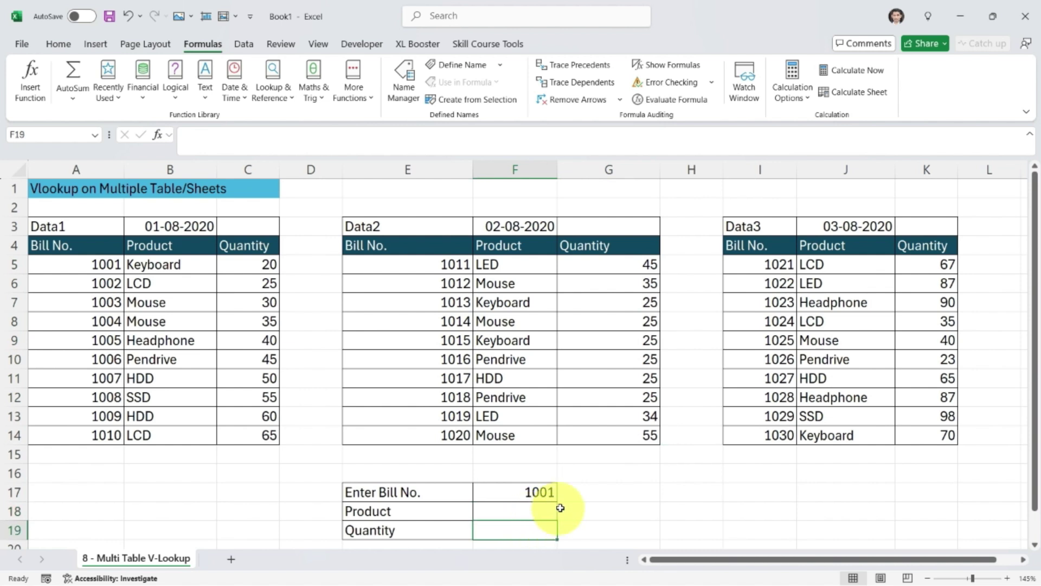
{"action": "left_click_drag", "start_coordinate": [785, 248], "coordinate": [776, 436]}
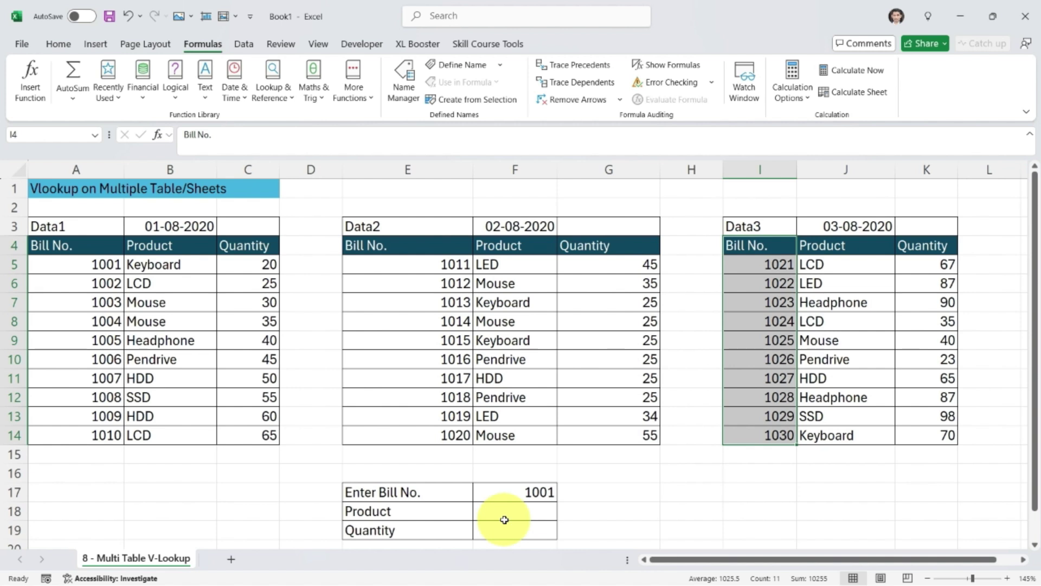
Name the first table's range A4:C14, including its header row, as Data1.
{"action": "left_click_drag", "start_coordinate": [64, 225], "coordinate": [252, 433]}
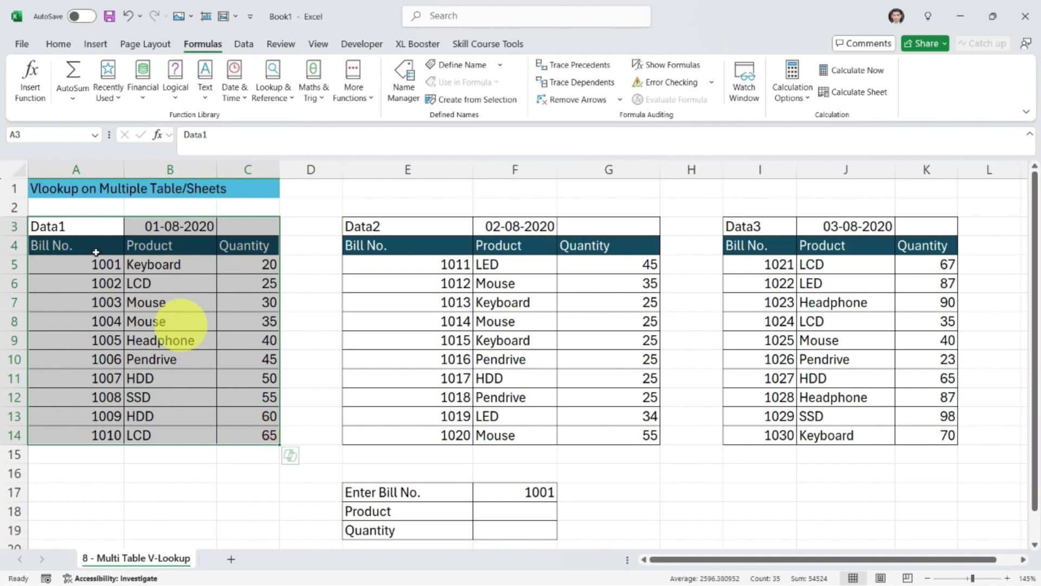
{"action": "left_click_drag", "start_coordinate": [76, 243], "coordinate": [246, 432]}
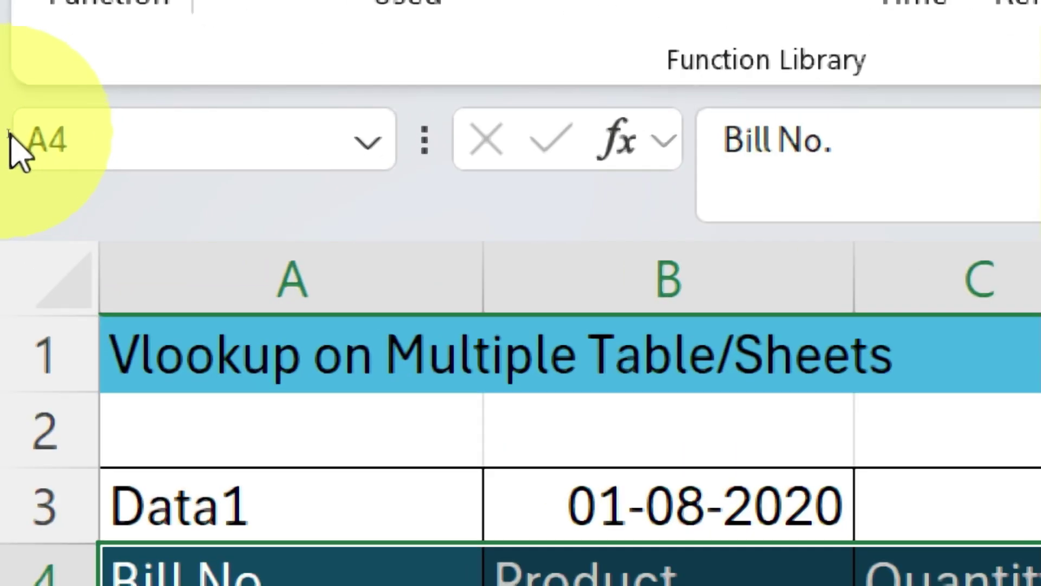
{"action": "left_click", "coordinate": [58, 135]}
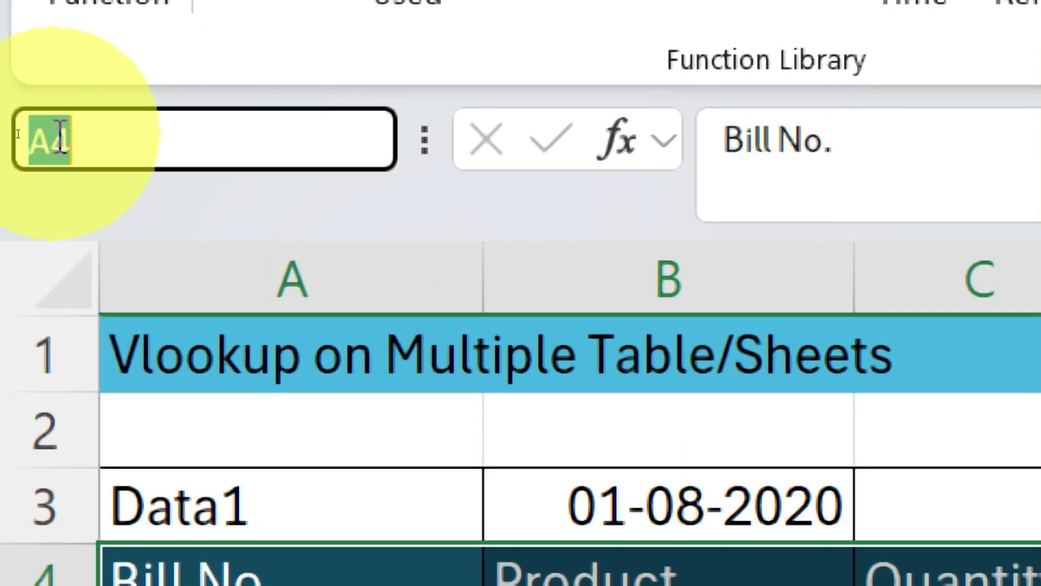
{"action": "type", "text": "Data1"}
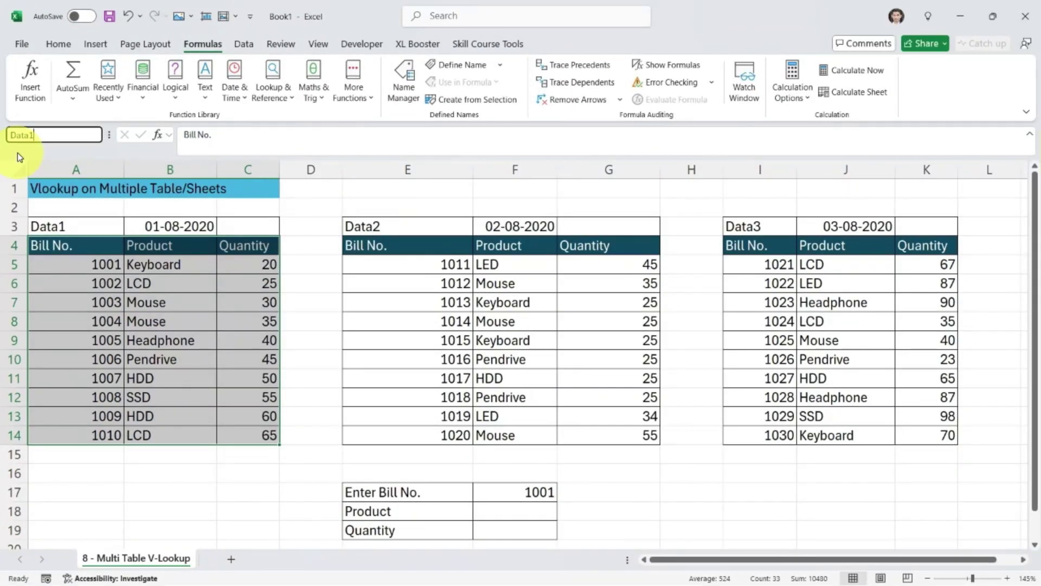
{"action": "key", "text": "Return"}
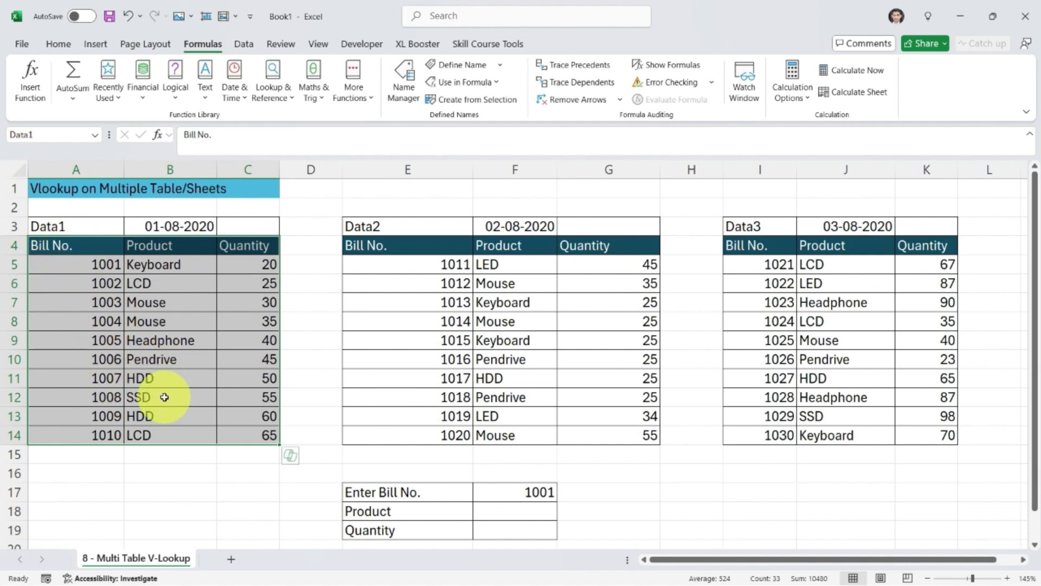
Name the second table's range E4:G14, including its header row, as Data2.
{"action": "left_click", "coordinate": [424, 248]}
{"action": "left_click_drag", "start_coordinate": [425, 248], "coordinate": [616, 436]}
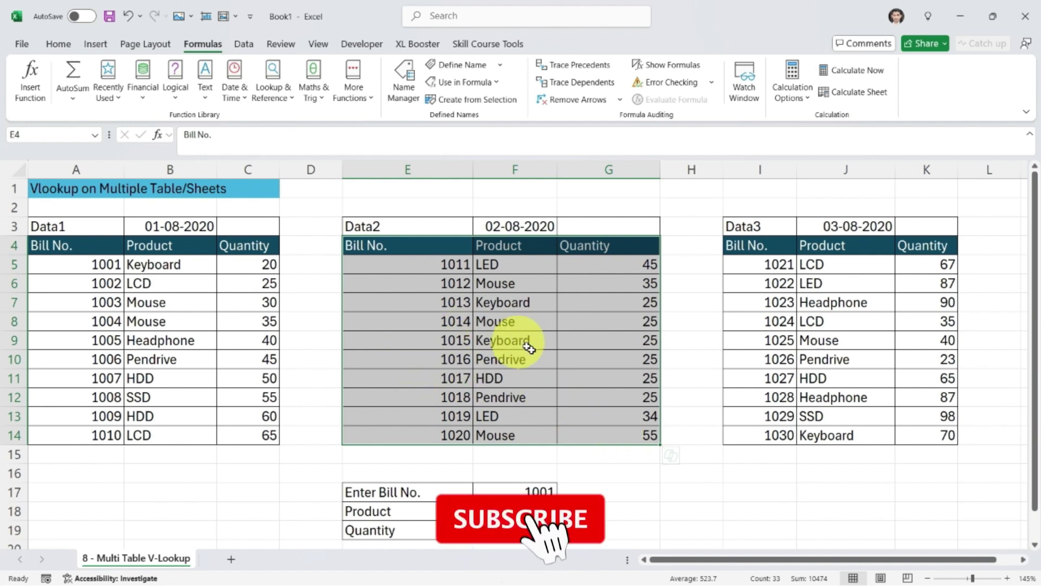
{"action": "left_click", "coordinate": [16, 135]}
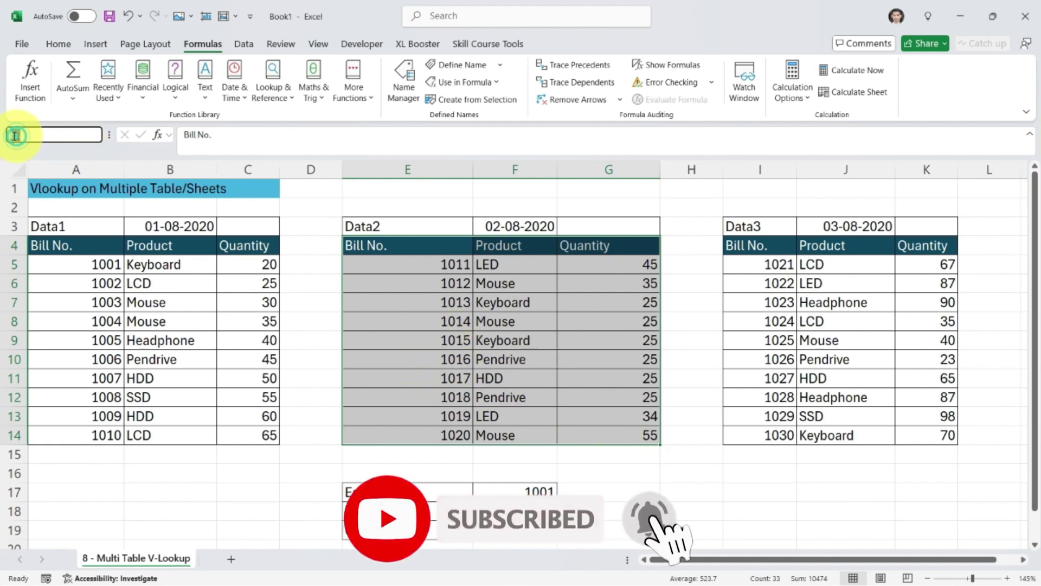
{"action": "type", "text": "Data2"}
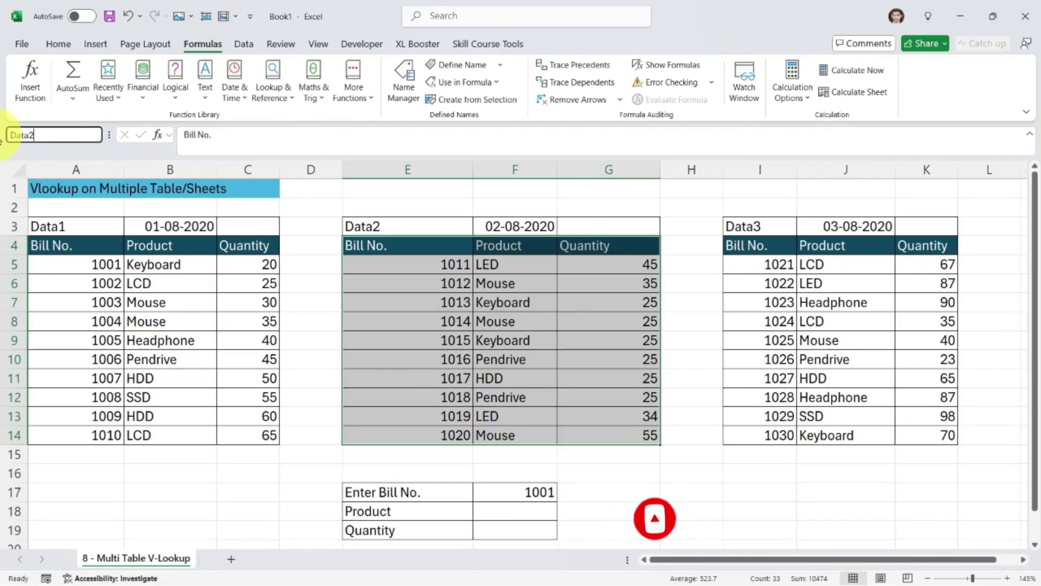
{"action": "key", "text": "Return"}
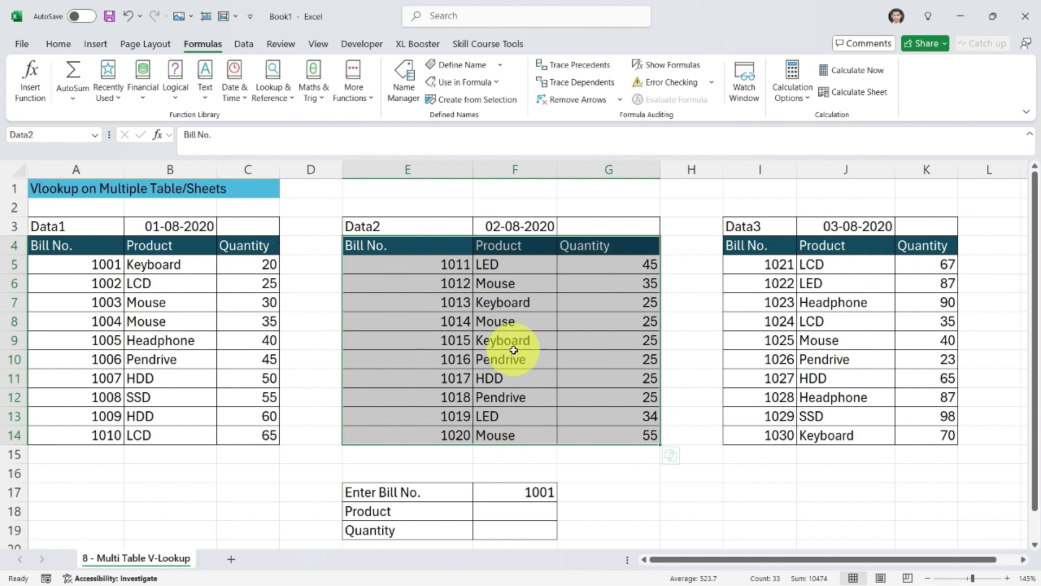
Name the third table's range I4:K14, including its header row, as Data3.
{"action": "left_click_drag", "start_coordinate": [764, 246], "coordinate": [927, 431]}
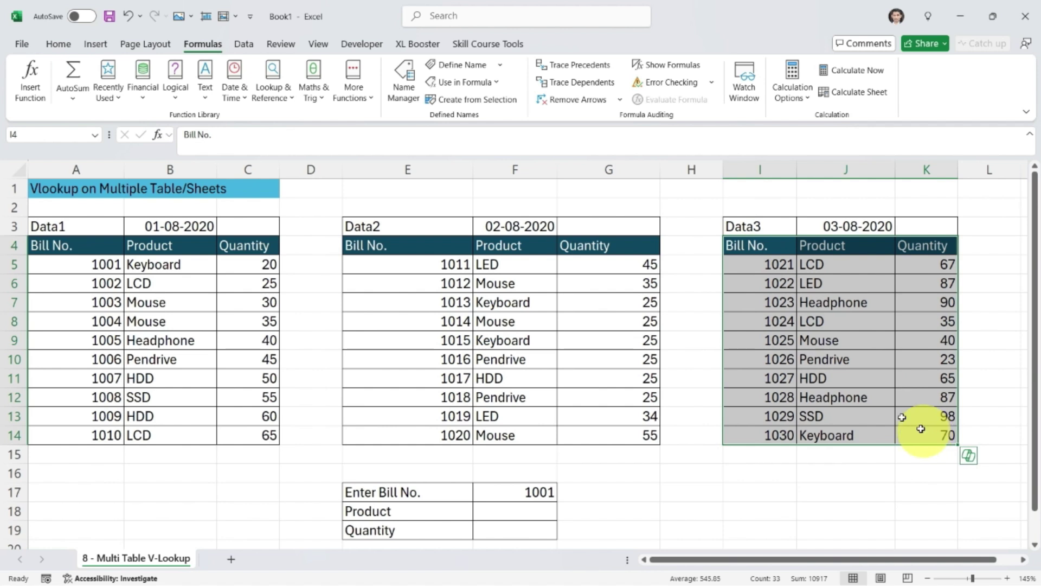
{"action": "left_click", "coordinate": [19, 135]}
{"action": "type", "text": "Data2"}
{"action": "left_click", "coordinate": [19, 135]}
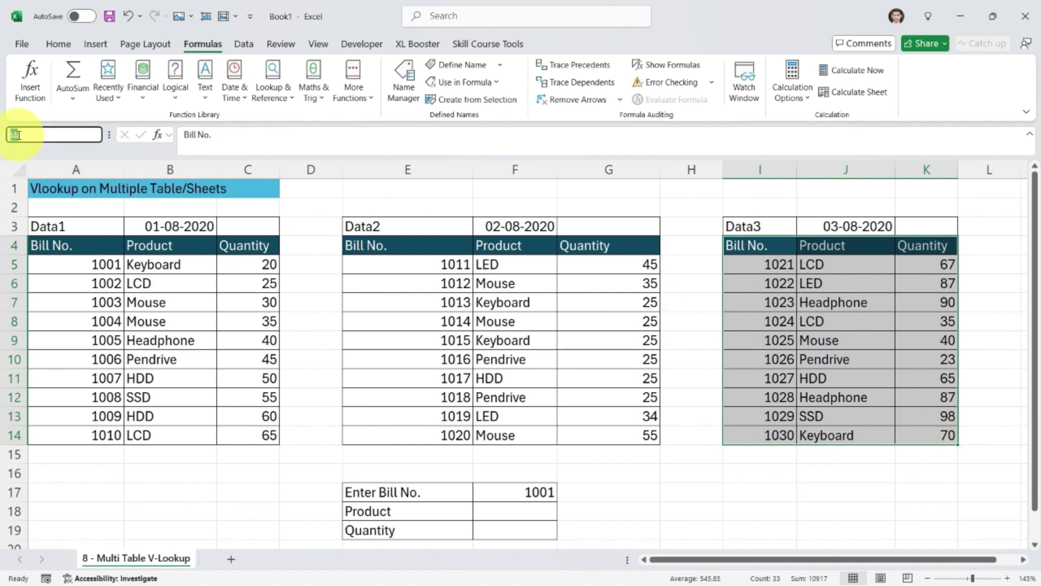
{"action": "type", "text": "Data"}
{"action": "key", "text": "Return"}
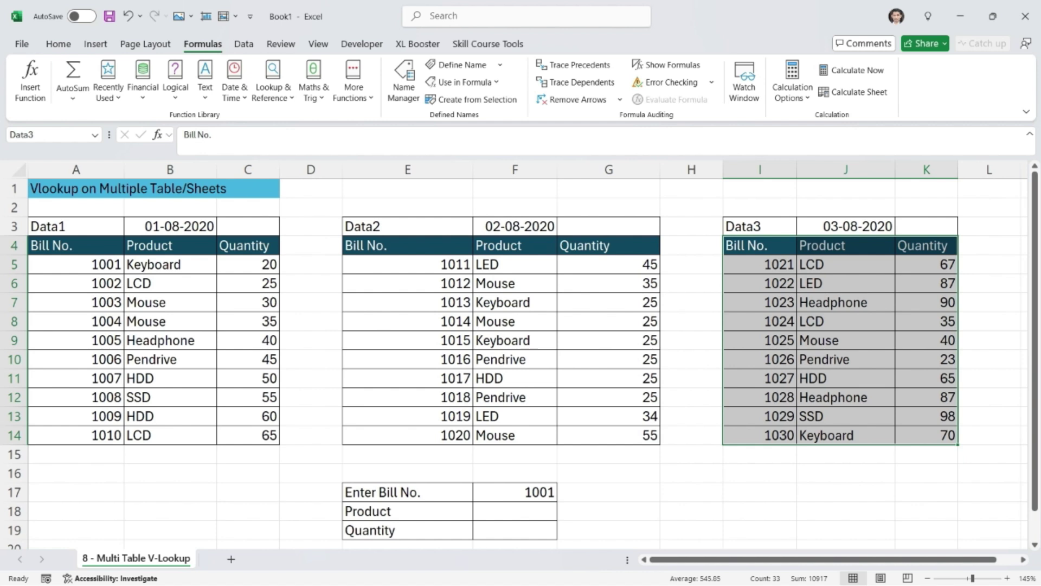
Review the empty product and quantity cells and compare the bill number ranges of the three tables.
{"action": "left_click", "coordinate": [522, 511]}
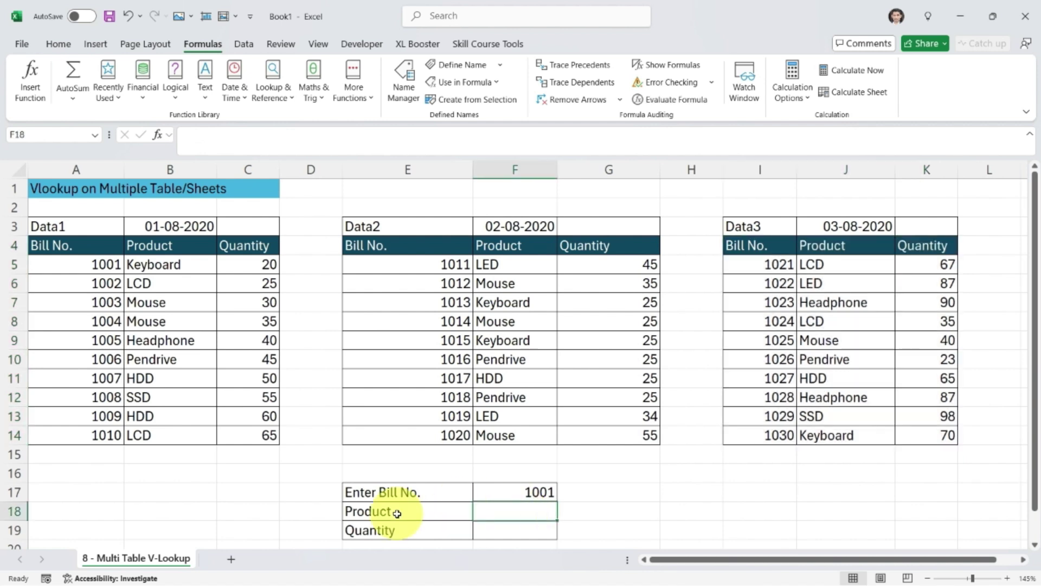
{"action": "left_click", "coordinate": [493, 537]}
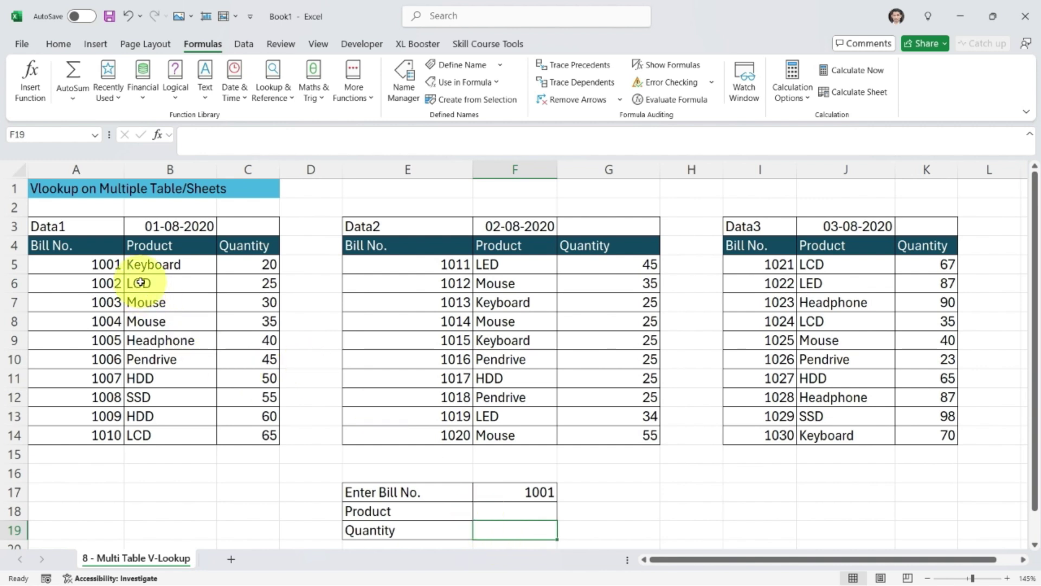
{"action": "left_click_drag", "start_coordinate": [111, 264], "coordinate": [103, 397]}
{"action": "left_click_drag", "start_coordinate": [424, 267], "coordinate": [432, 431]}
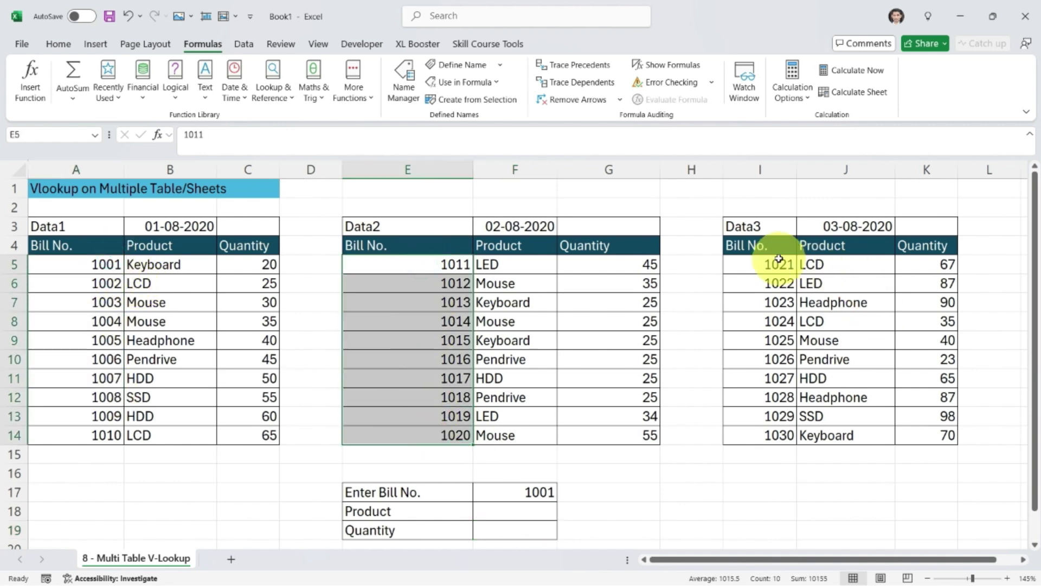
{"action": "left_click_drag", "start_coordinate": [773, 264], "coordinate": [774, 440]}
{"action": "left_click", "coordinate": [93, 246]}
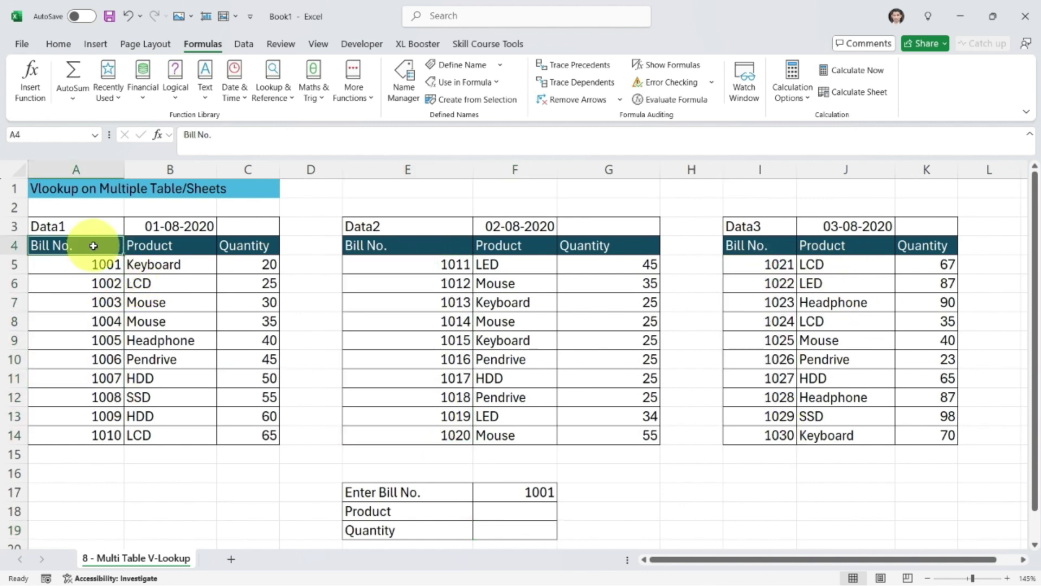
{"action": "left_click_drag", "start_coordinate": [93, 245], "coordinate": [81, 436]}
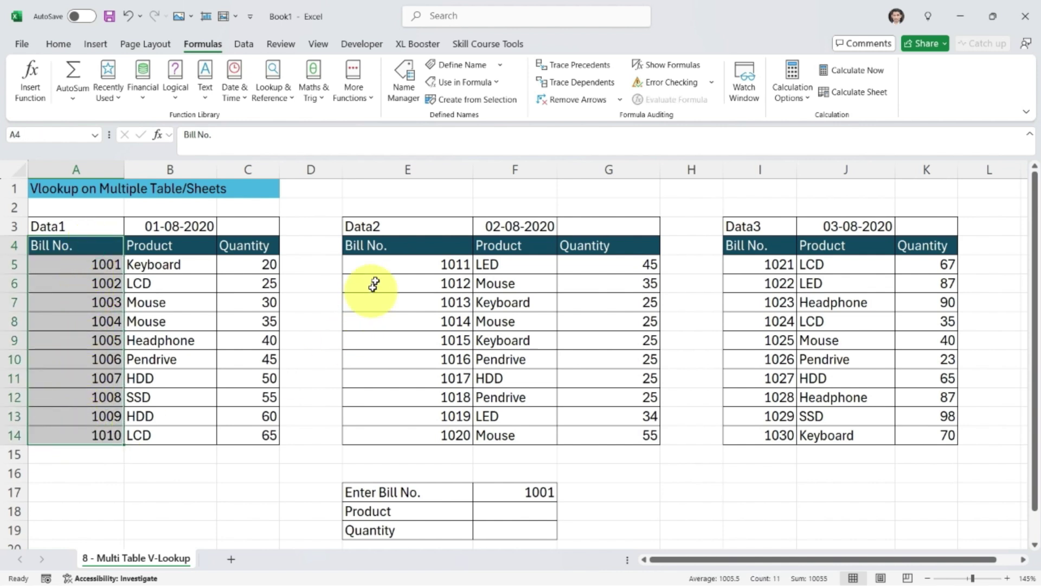
{"action": "left_click", "coordinate": [409, 242]}
{"action": "left_click_drag", "start_coordinate": [408, 242], "coordinate": [410, 437]}
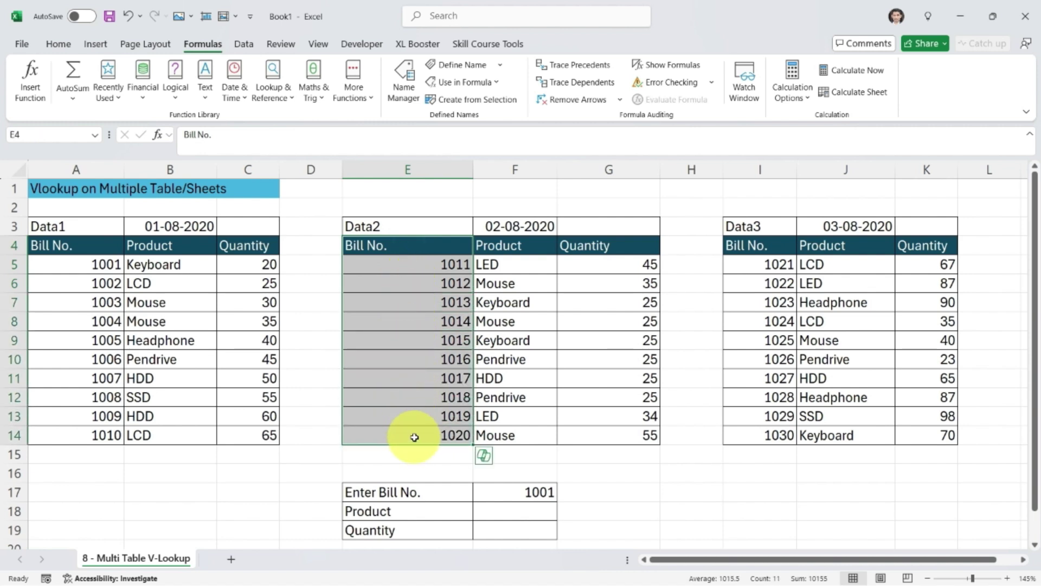
{"action": "left_click", "coordinate": [763, 259]}
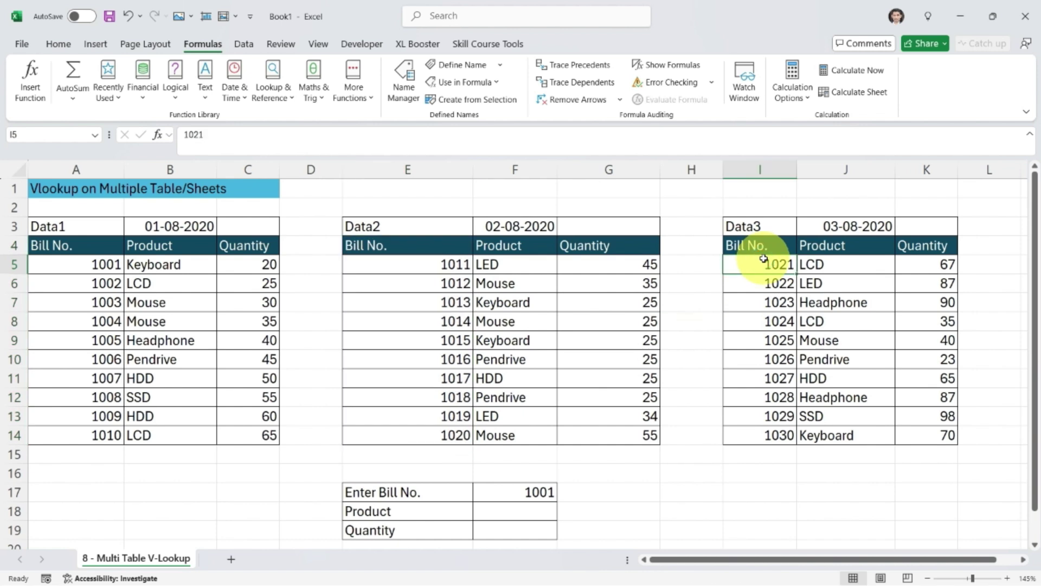
{"action": "left_click_drag", "start_coordinate": [762, 260], "coordinate": [758, 436]}
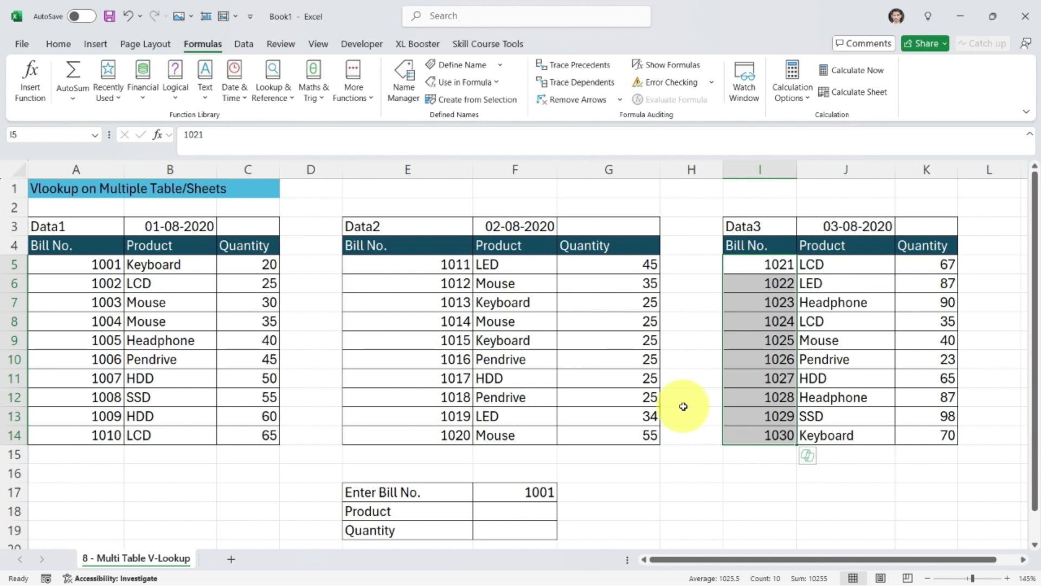
Start an IF formula in product cell F18 that returns Data1 when F17<=1010.
{"action": "left_click", "coordinate": [518, 513]}
{"action": "type", "text": "=IF("}
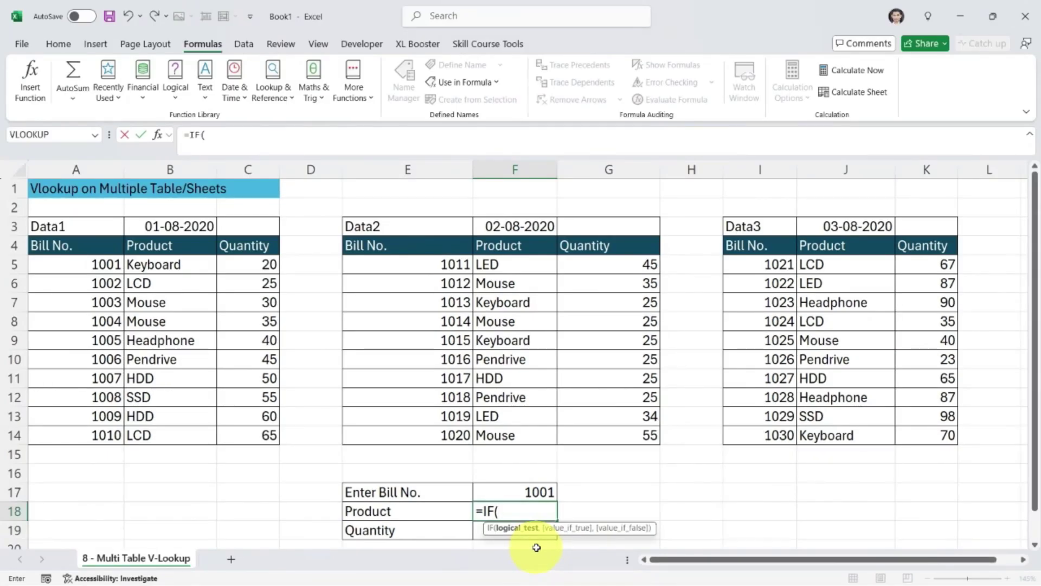
{"action": "left_click", "coordinate": [526, 494]}
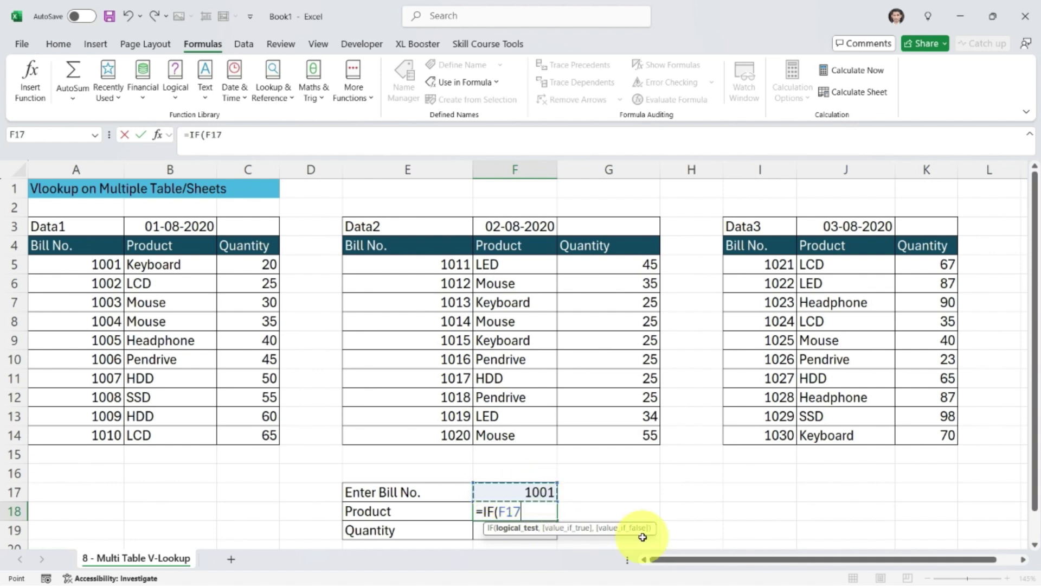
{"action": "type", "text": "<=1010"}
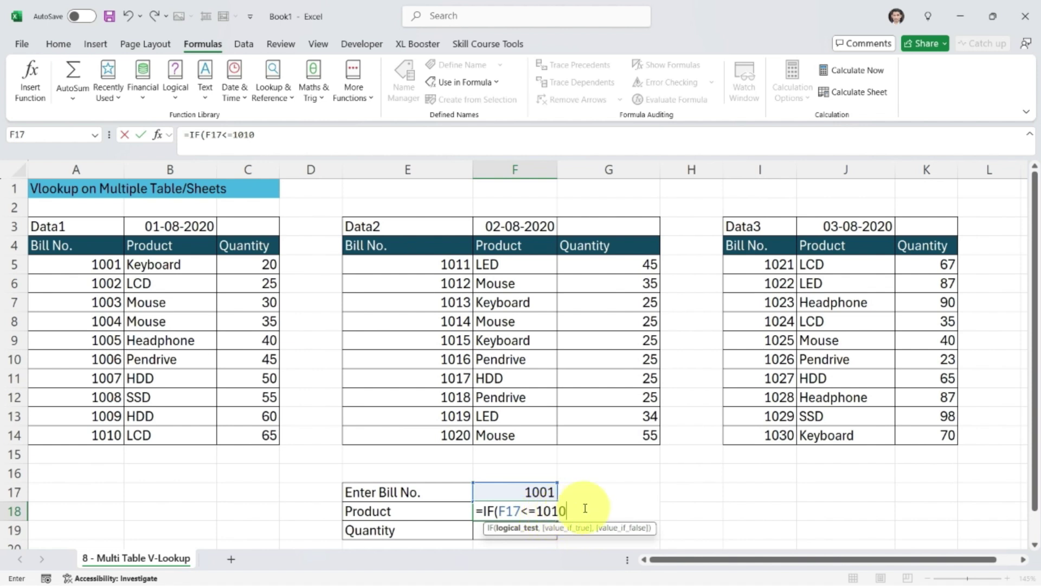
{"action": "type", "text": ","}
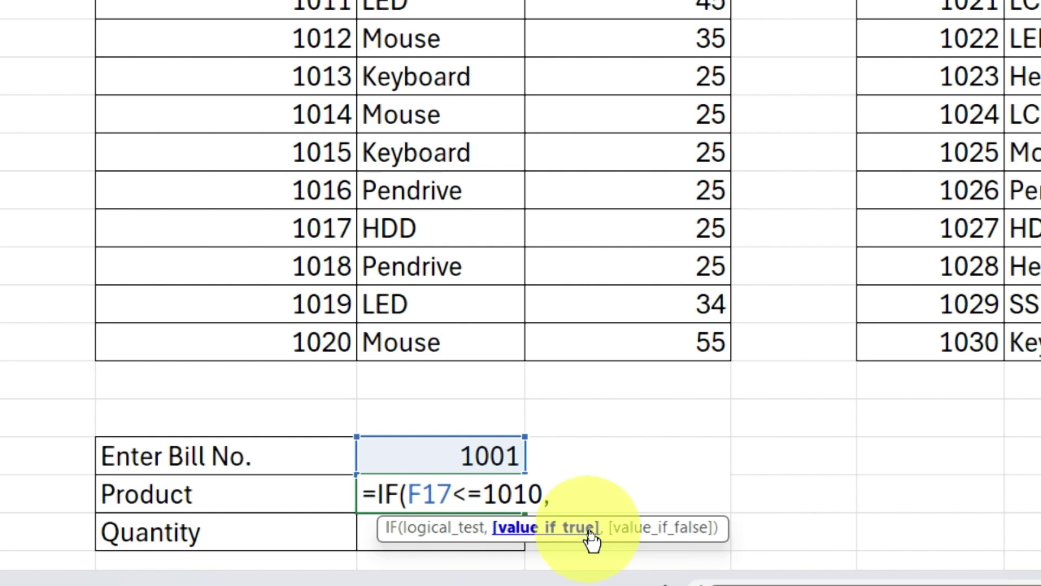
{"action": "type", "text": "d"}
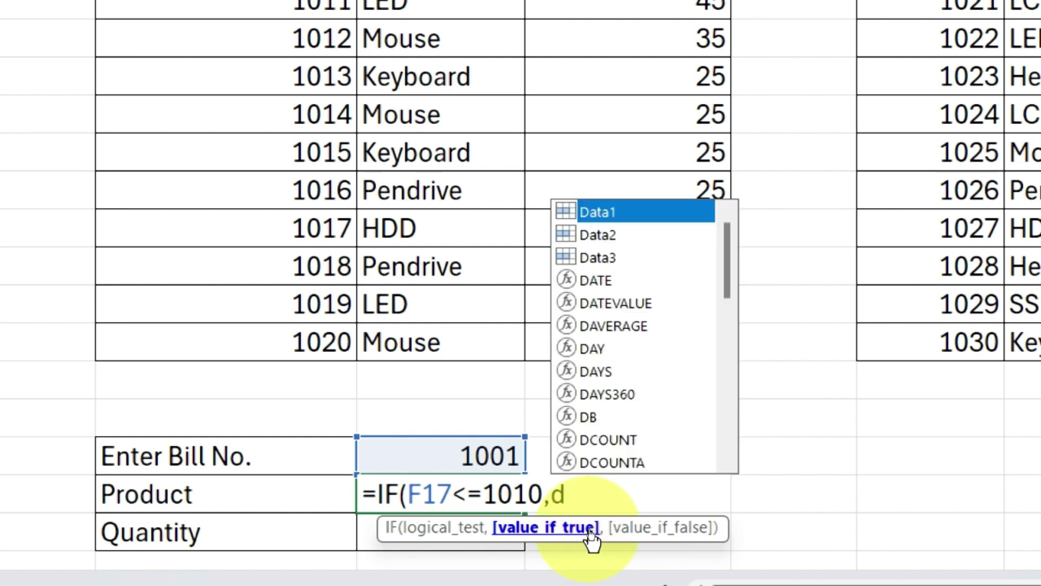
{"action": "key", "text": "BackSpace"}
{"action": "type", "text": "Data"}
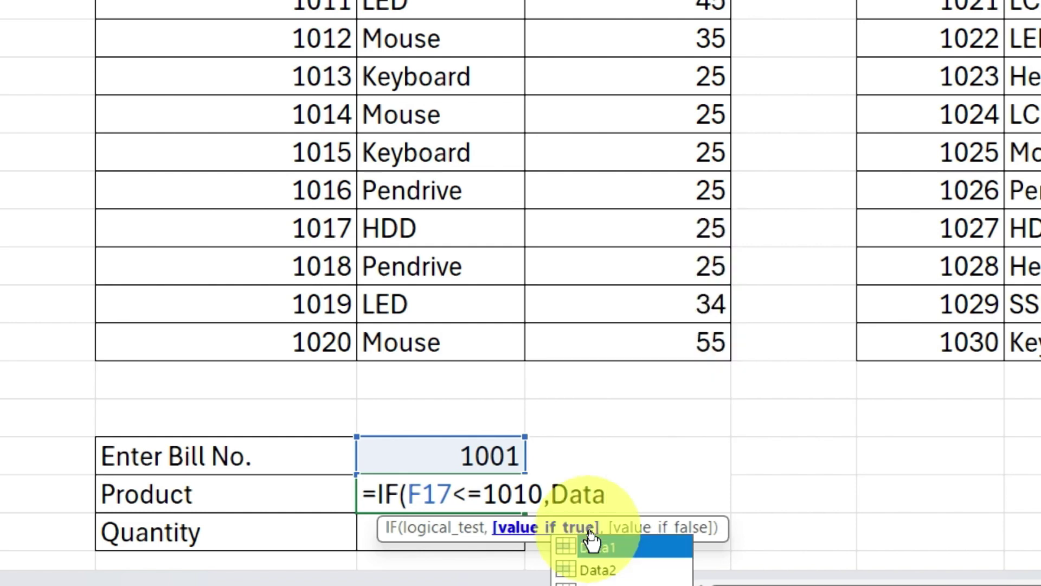
{"action": "type", "text": "1"}
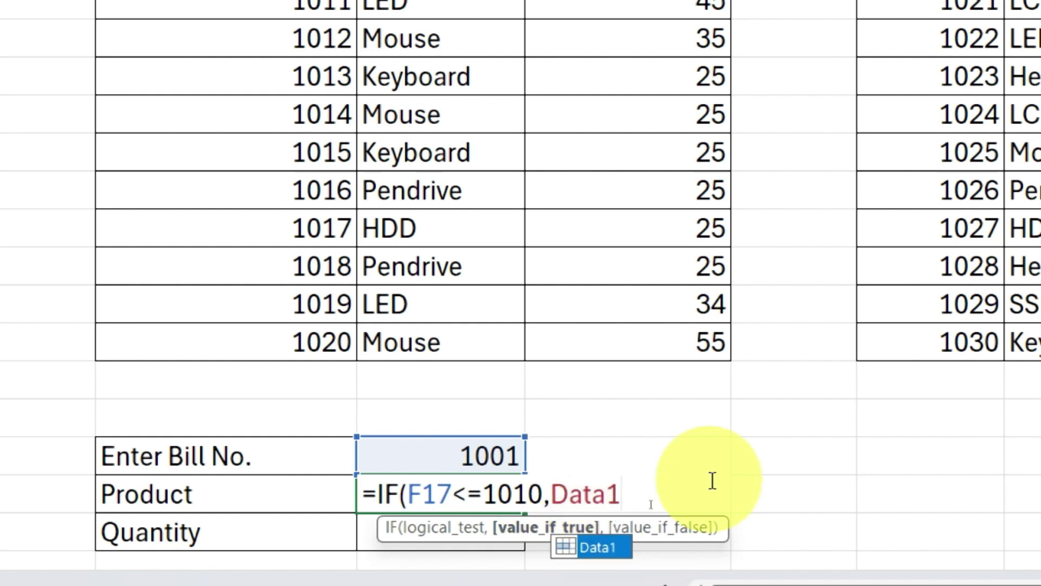
{"action": "key", "text": "Escape"}
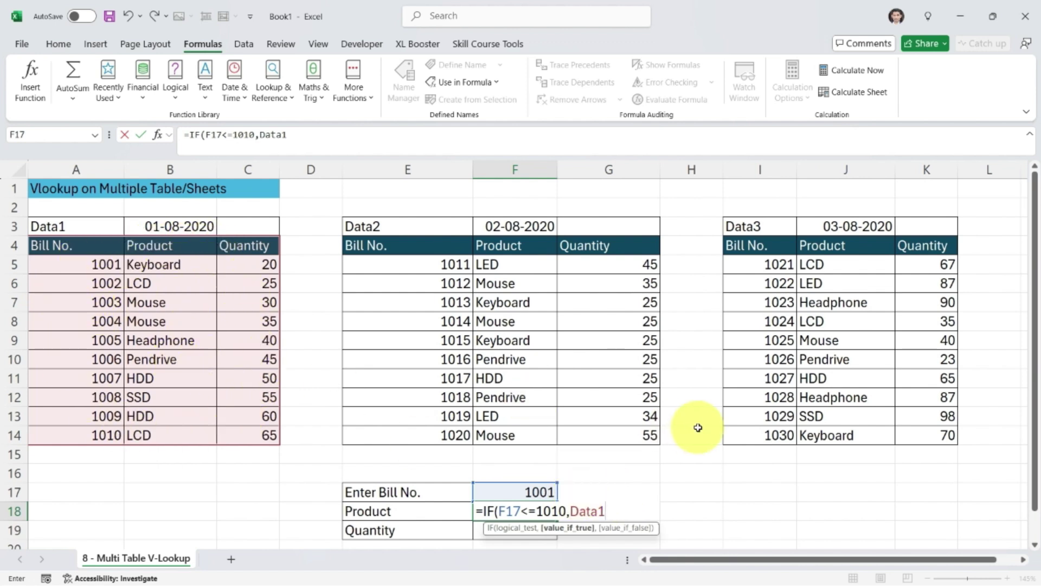
Add a nested IF as the formula's false value, returning Data2 when F17<=1020.
{"action": "type", "text": ","}
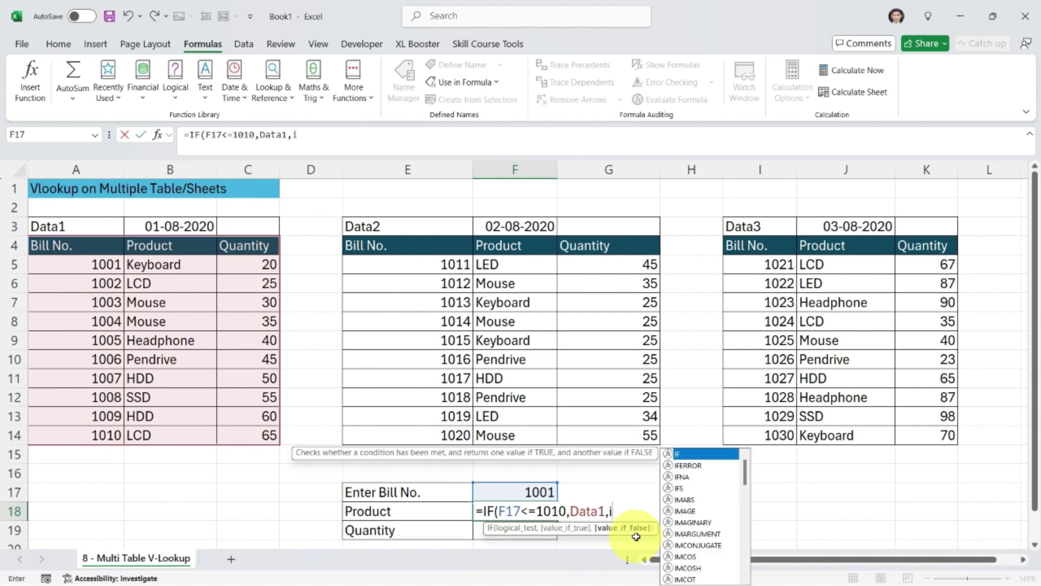
{"action": "type", "text": "IF"}
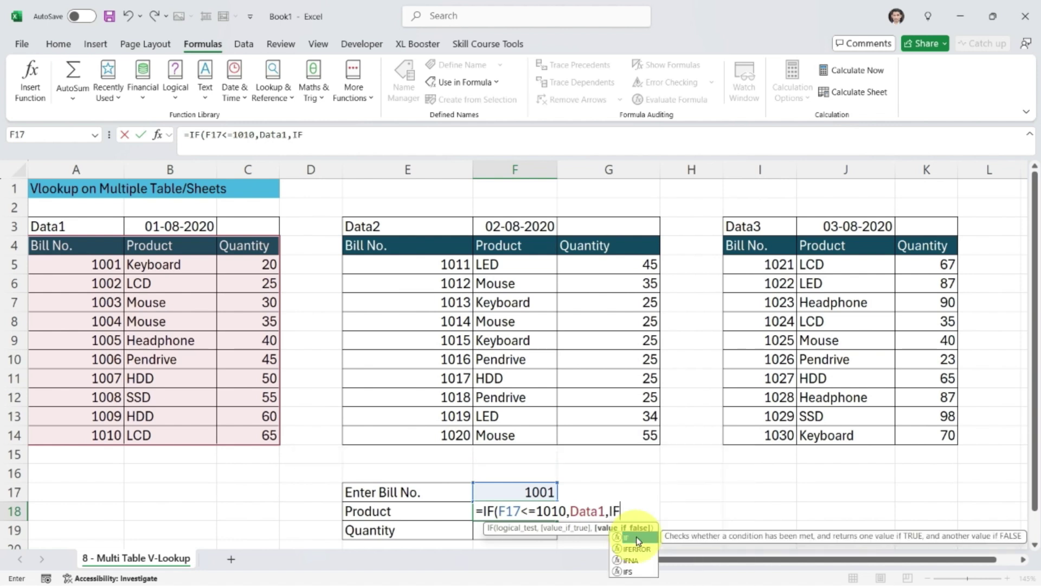
{"action": "double_click", "coordinate": [637, 541]}
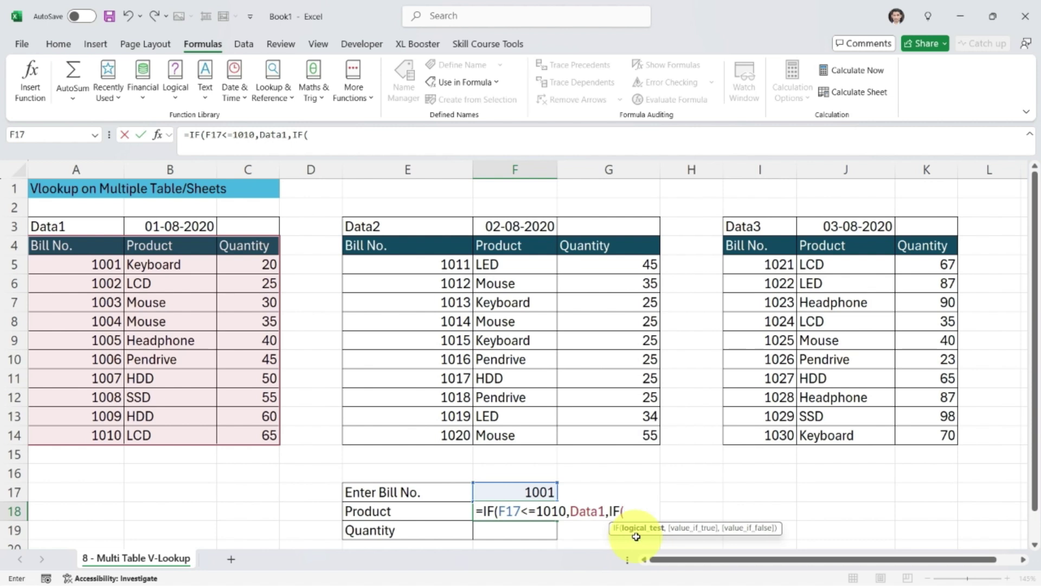
{"action": "left_click", "coordinate": [526, 491]}
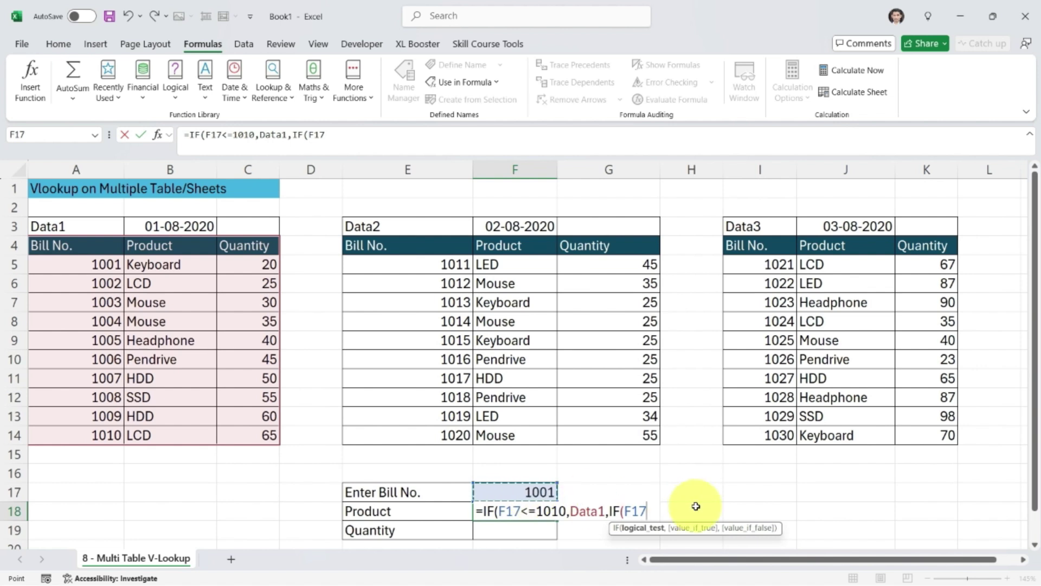
{"action": "type", "text": "<=1020"}
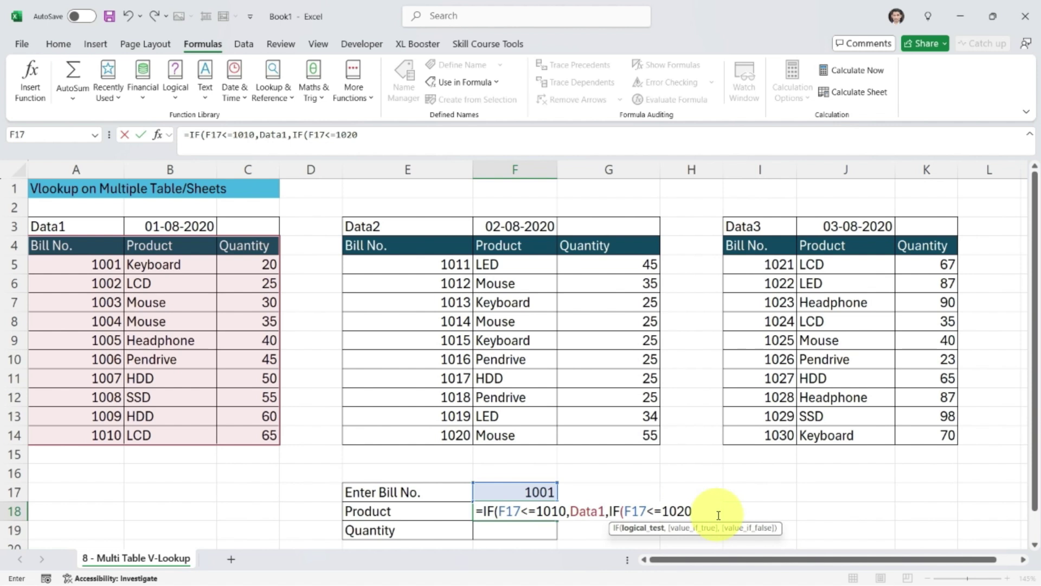
{"action": "type", "text": ",DATA"}
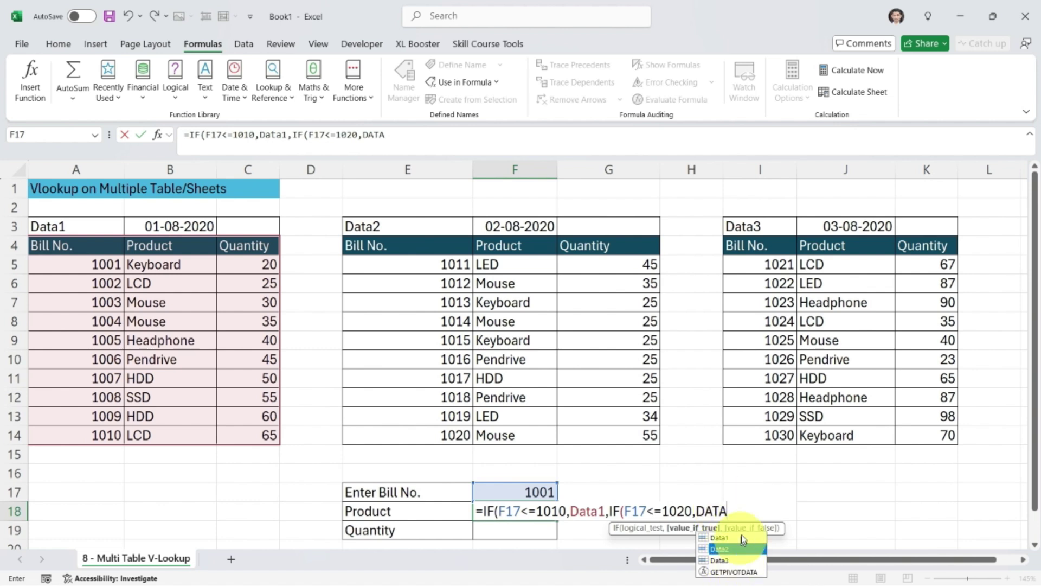
{"action": "key", "text": "Tab"}
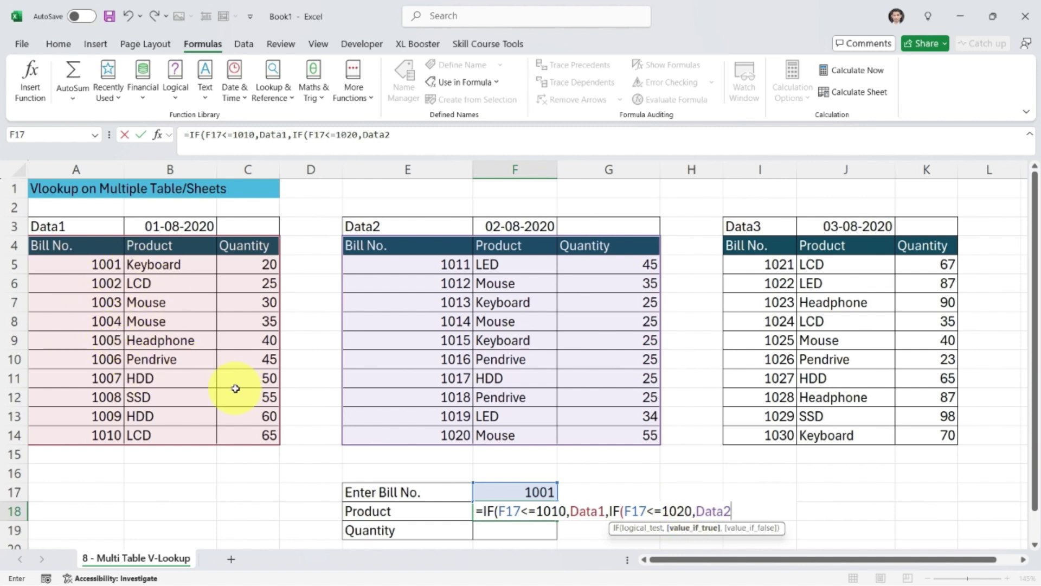
Examine the formula's two conditions and the named table each one returns.
{"action": "left_click_drag", "start_coordinate": [521, 511], "coordinate": [606, 512]}
{"action": "left_click_drag", "start_coordinate": [498, 511], "coordinate": [571, 511]}
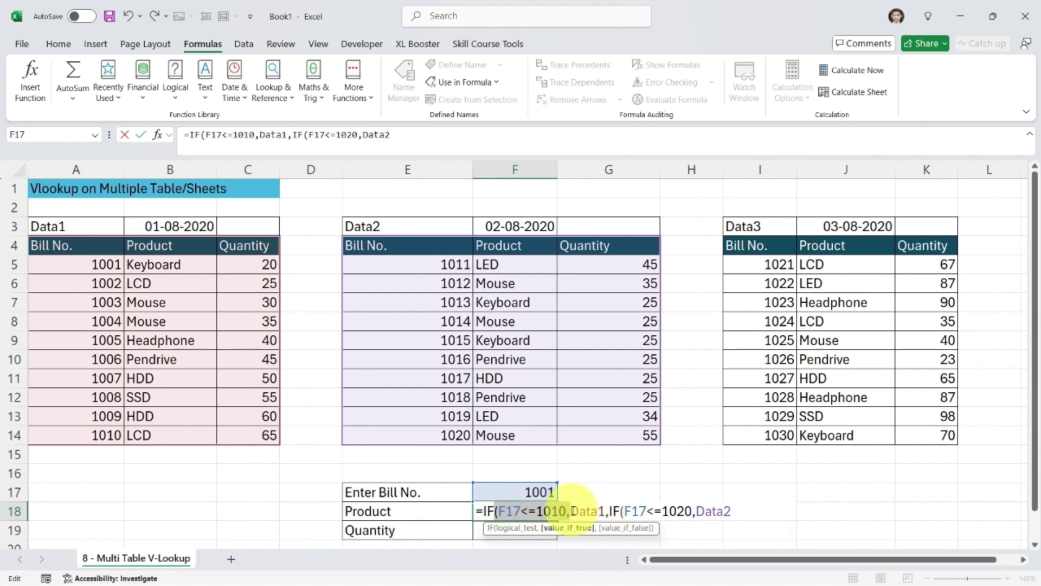
{"action": "left_click_drag", "start_coordinate": [499, 511], "coordinate": [567, 511]}
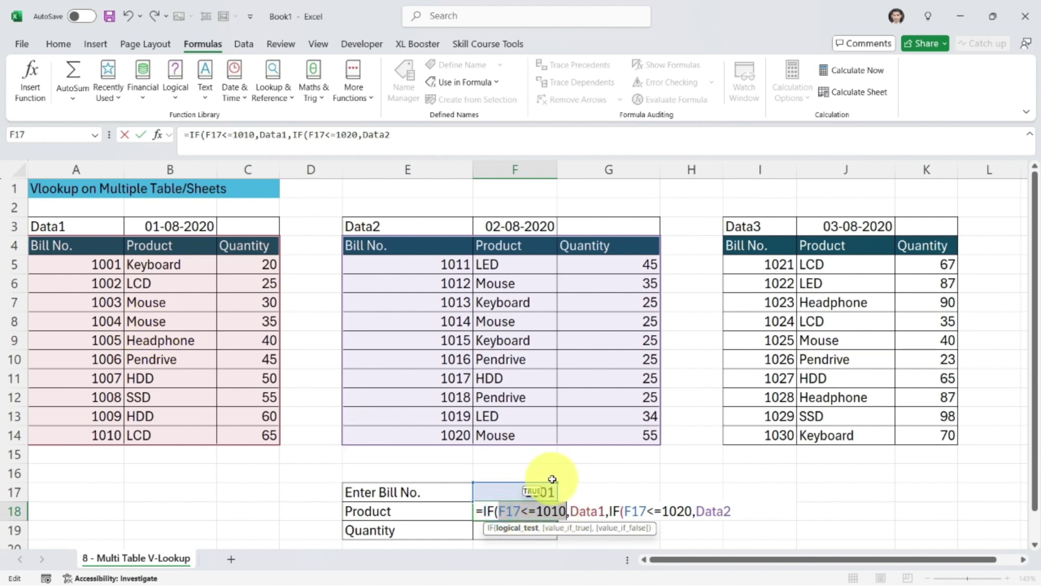
{"action": "left_click_drag", "start_coordinate": [571, 511], "coordinate": [740, 507]}
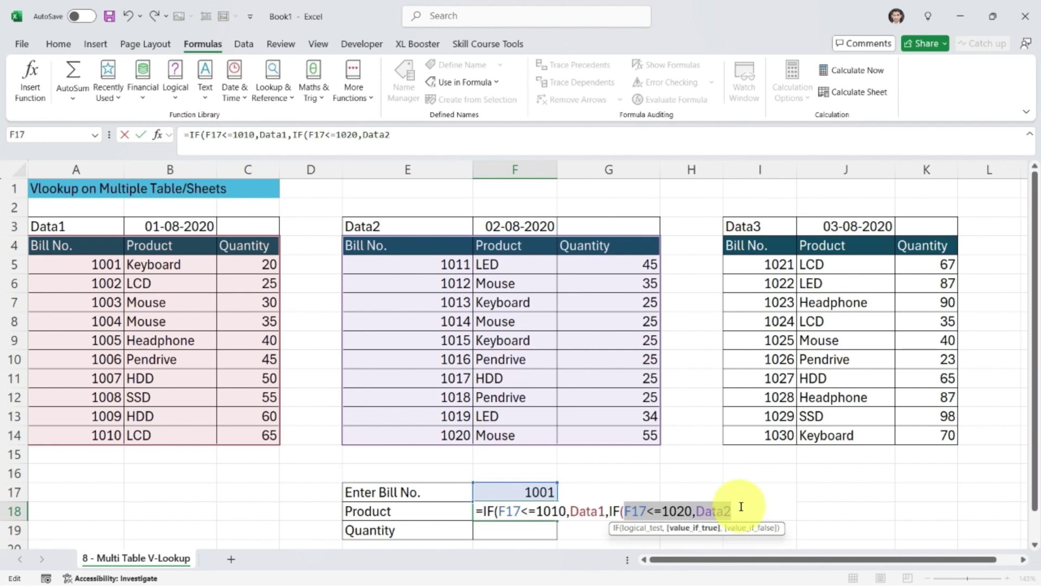
{"action": "left_click_drag", "start_coordinate": [500, 511], "coordinate": [607, 511]}
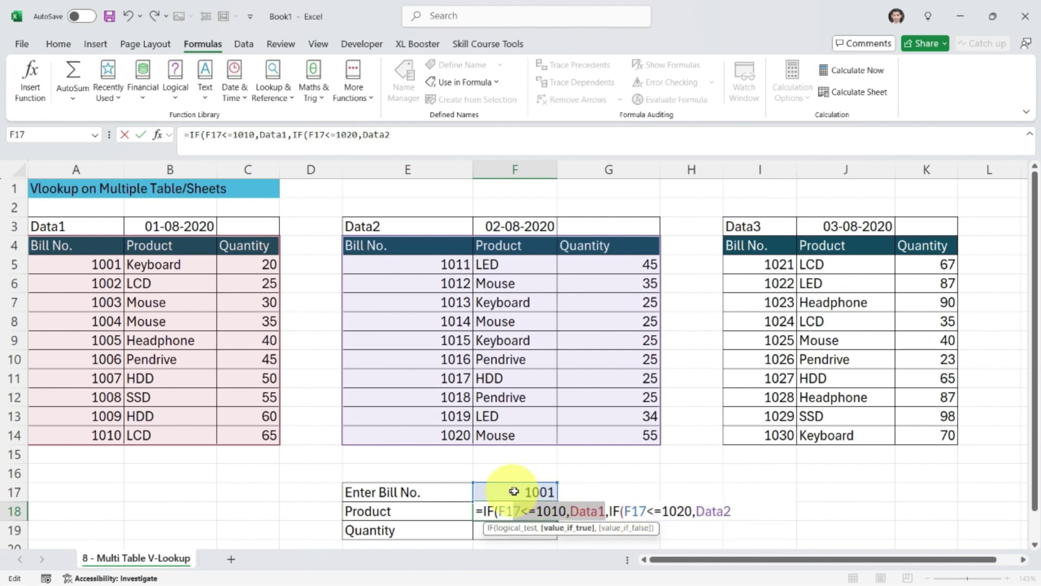
{"action": "left_click", "coordinate": [547, 511]}
{"action": "double_click", "coordinate": [547, 511]}
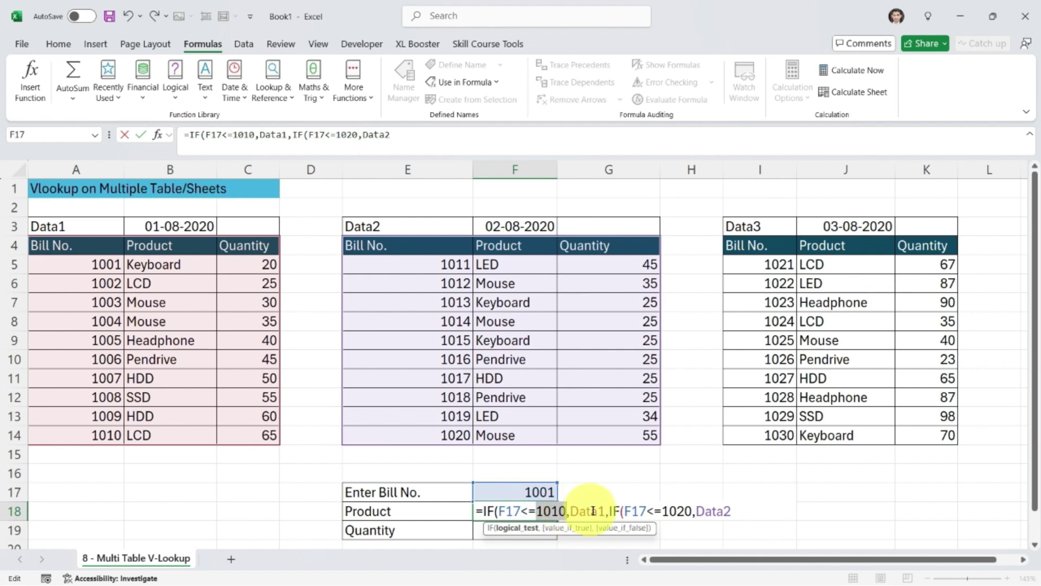
{"action": "left_click_drag", "start_coordinate": [611, 511], "coordinate": [736, 511]}
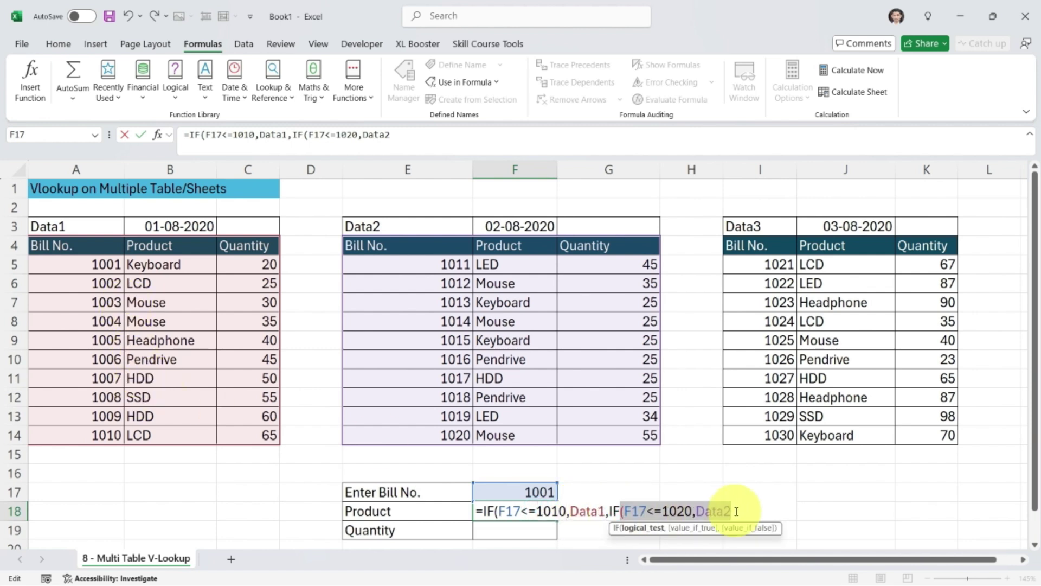
{"action": "left_click", "coordinate": [576, 518]}
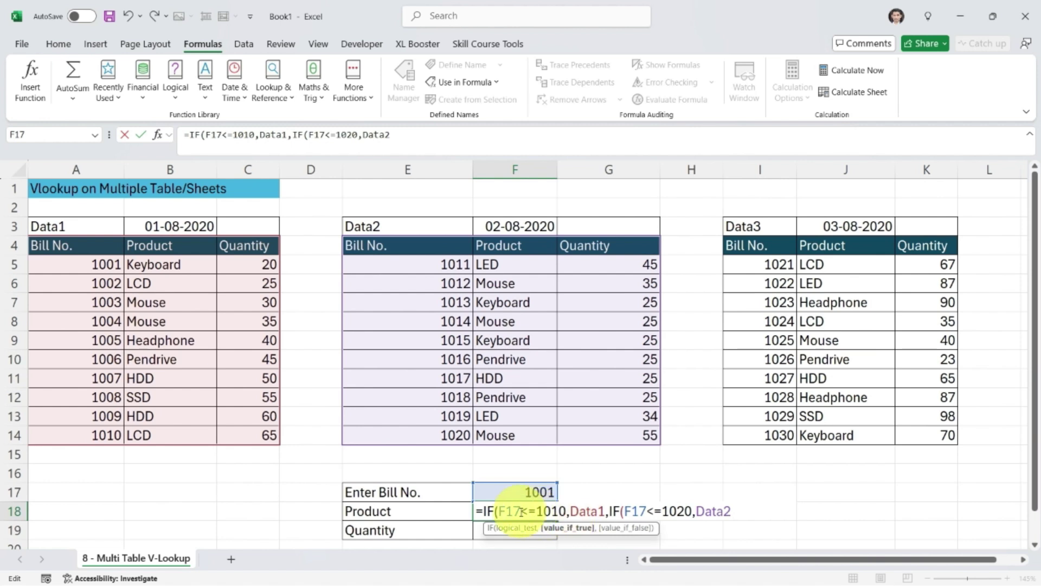
{"action": "left_click_drag", "start_coordinate": [521, 511], "coordinate": [537, 510]}
{"action": "left_click_drag", "start_coordinate": [646, 510], "coordinate": [736, 510]}
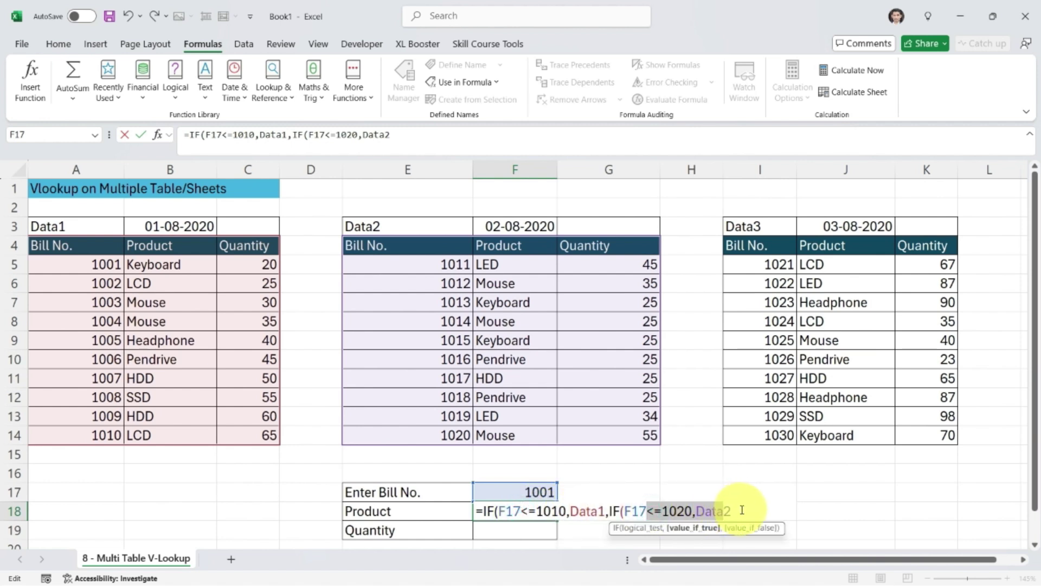
Append a third nested IF to the formula, returning Data3 when F17<=1030.
{"action": "left_click", "coordinate": [742, 510]}
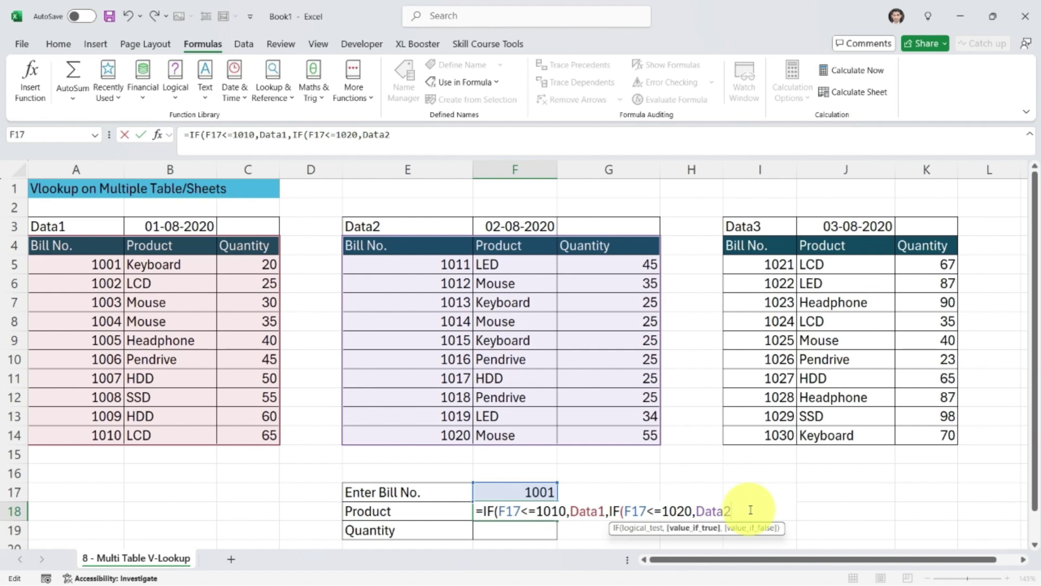
{"action": "type", "text": ",IF("}
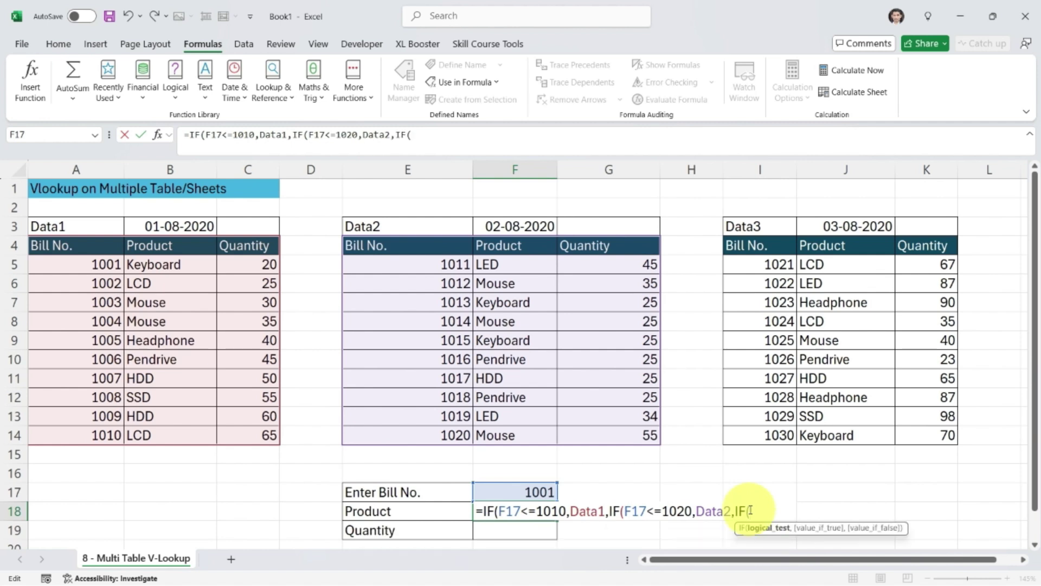
{"action": "left_click", "coordinate": [506, 492]}
{"action": "type", "text": "<"}
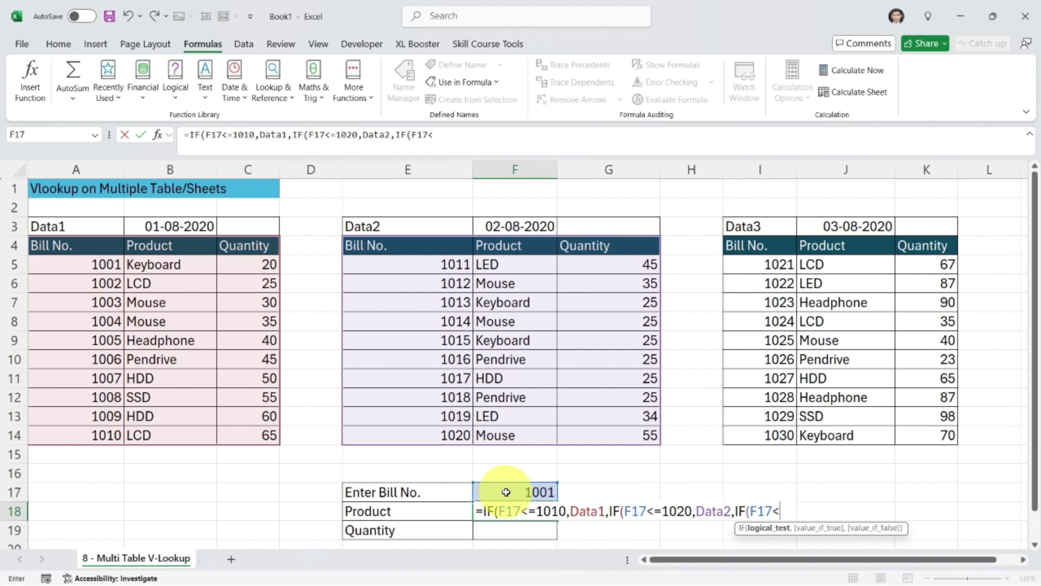
{"action": "type", "text": "=103"}
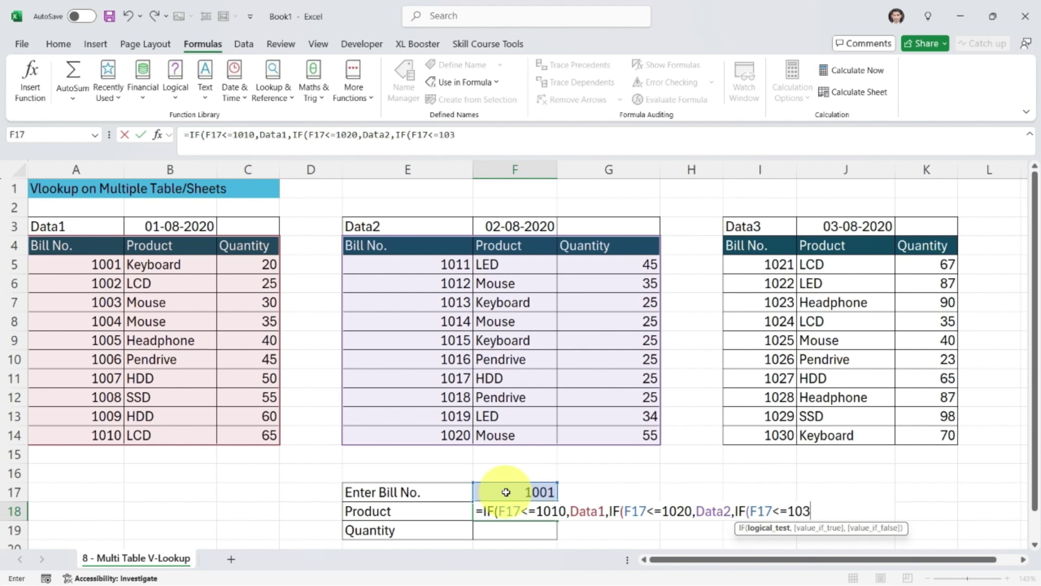
{"action": "type", "text": "0,dAT"}
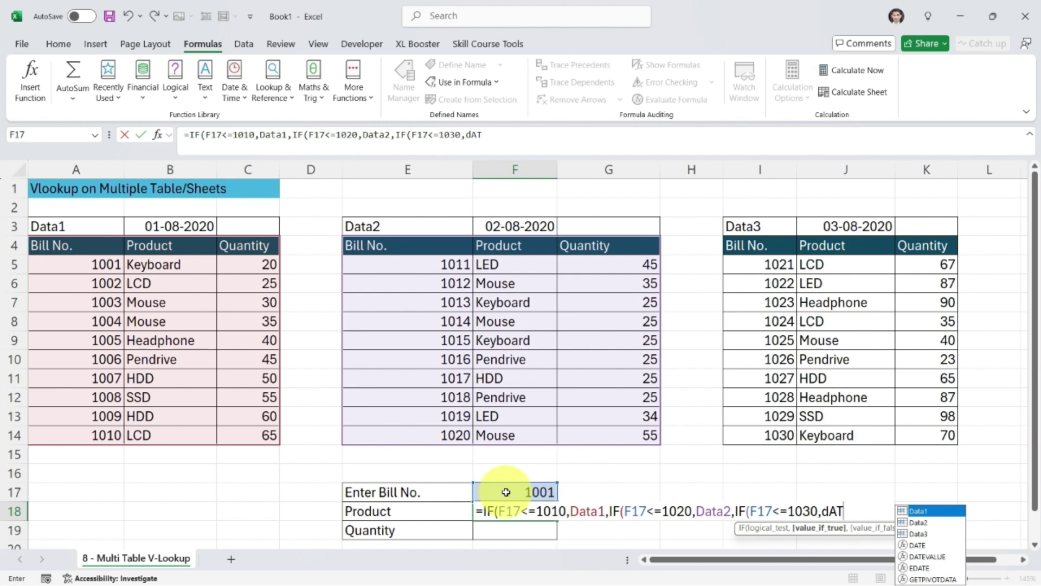
{"action": "key", "text": "Down"}
{"action": "key", "text": "Down"}
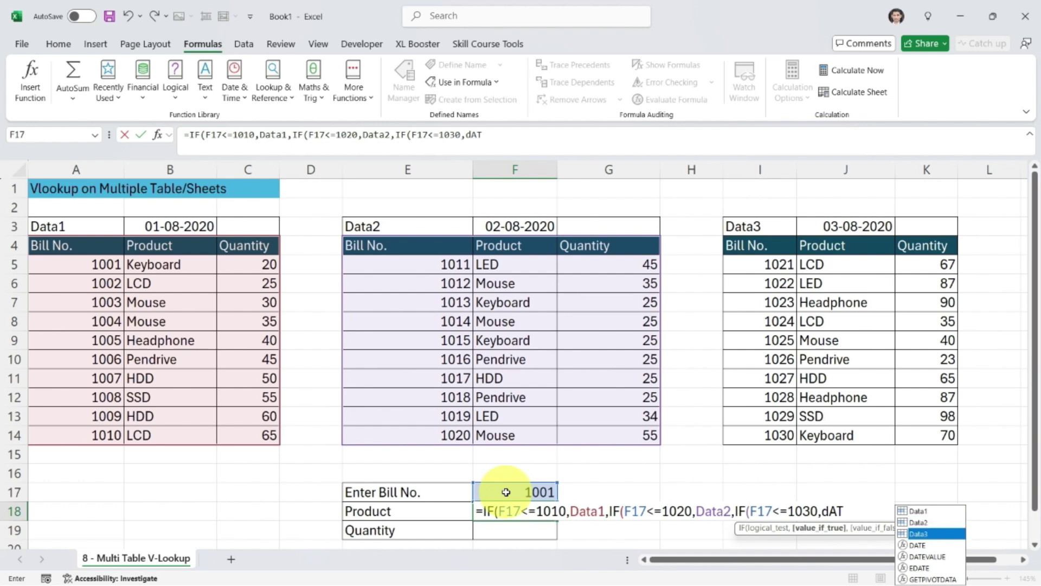
{"action": "key", "text": "Tab"}
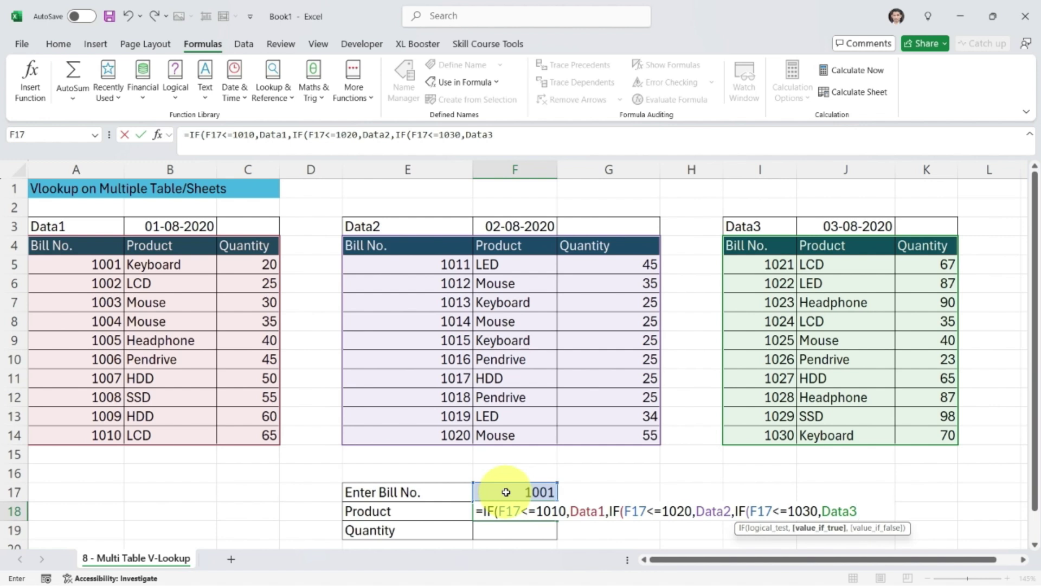
{"action": "type", "text": "))"}
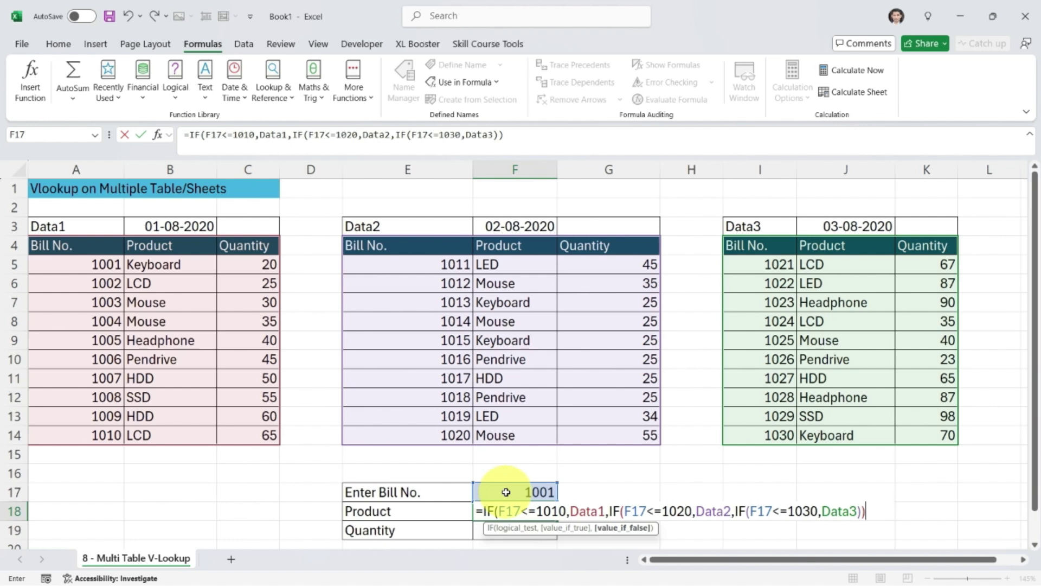
{"action": "key", "text": "BackSpace"}
{"action": "key", "text": "BackSpace"}
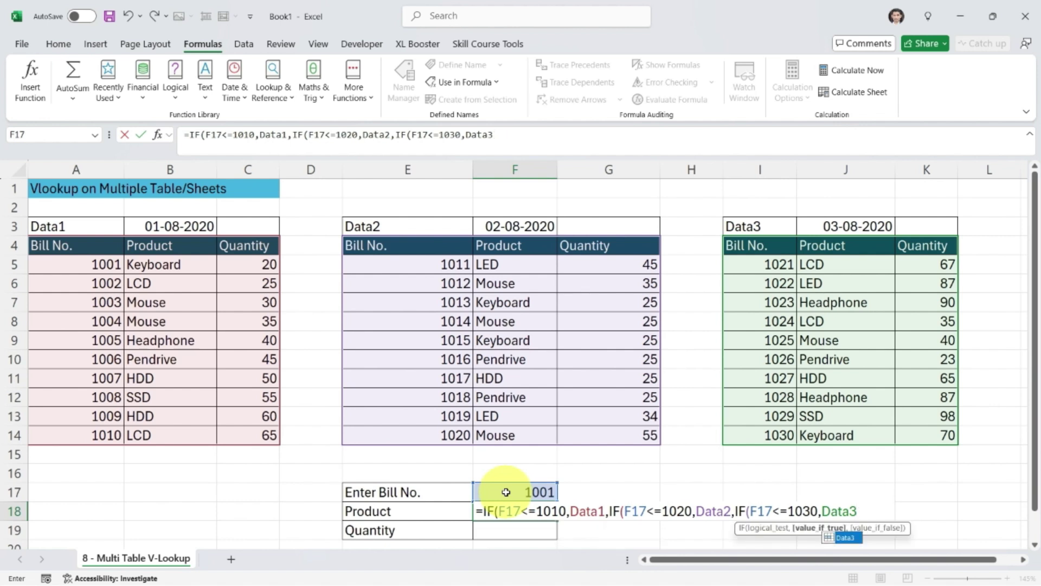
Commit the nested IF formula in F18, accept the proposed closing-parenthesis correction, and check the returned table.
{"action": "key", "text": "Return"}
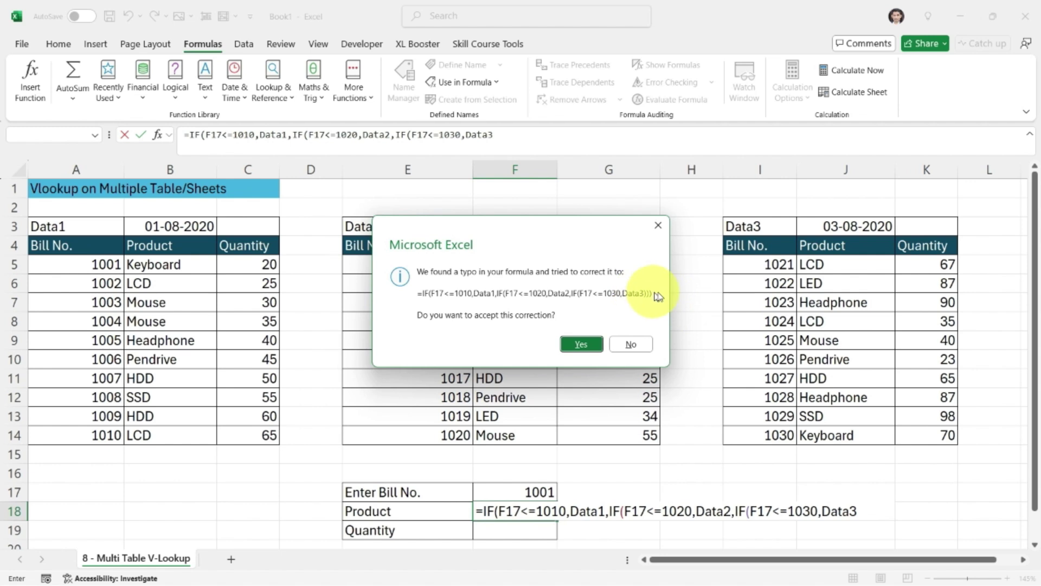
{"action": "left_click", "coordinate": [578, 344]}
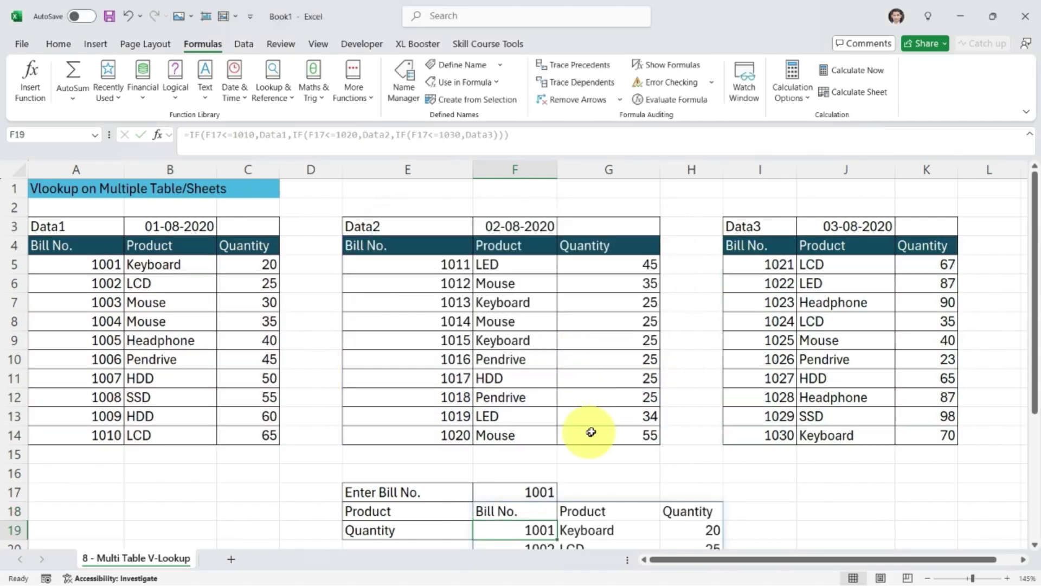
{"action": "scroll", "coordinate": [594, 430], "scroll_direction": "down", "scroll_amount": 2}
{"action": "scroll", "coordinate": [596, 432], "scroll_direction": "down", "scroll_amount": 1}
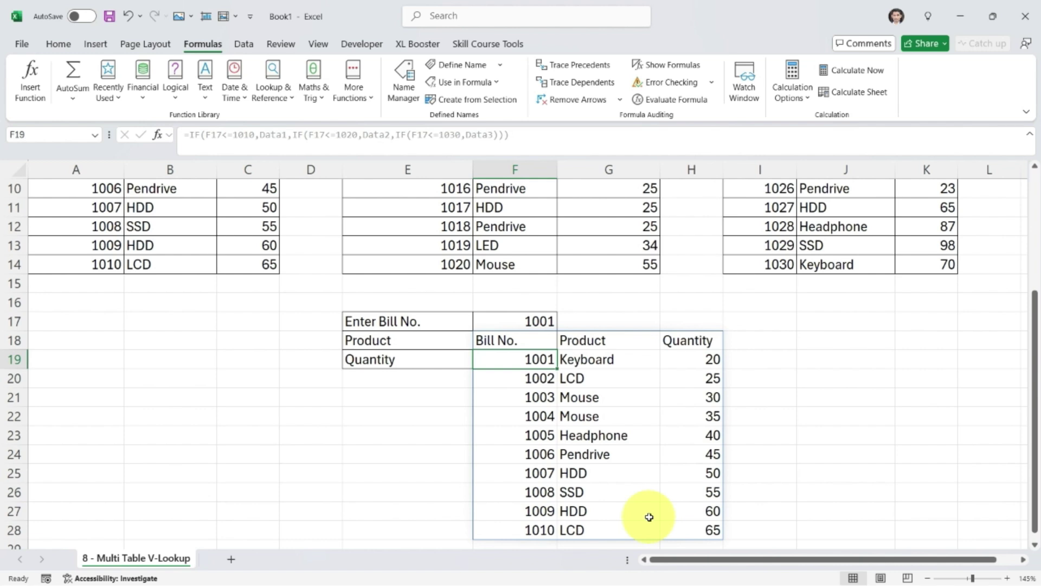
Test the nested IF formula by setting the bill number in F17 to 1003.
{"action": "left_click", "coordinate": [518, 320]}
{"action": "left_click", "coordinate": [531, 343]}
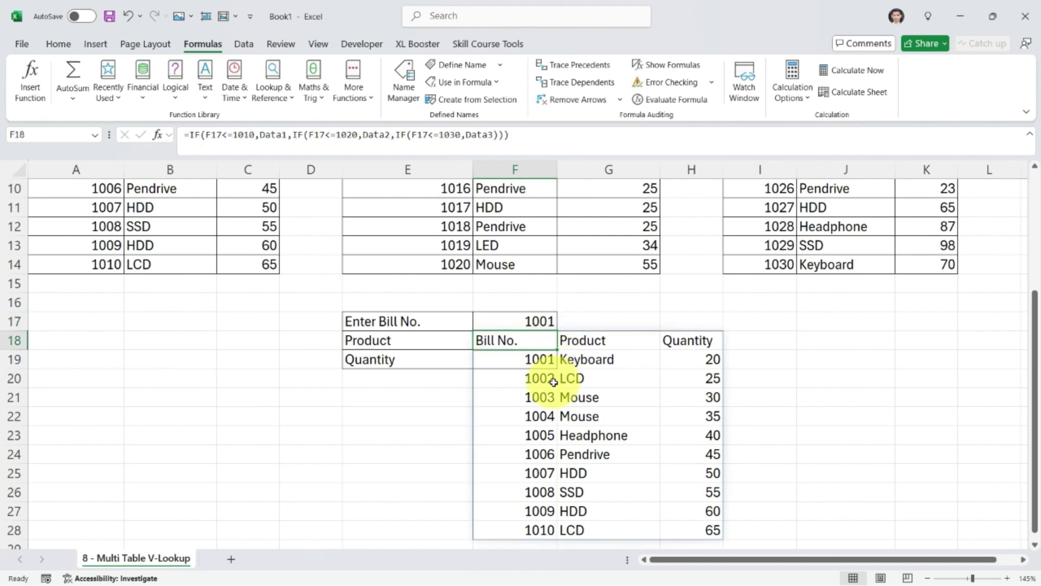
{"action": "left_click", "coordinate": [538, 321]}
{"action": "type", "text": "1003"}
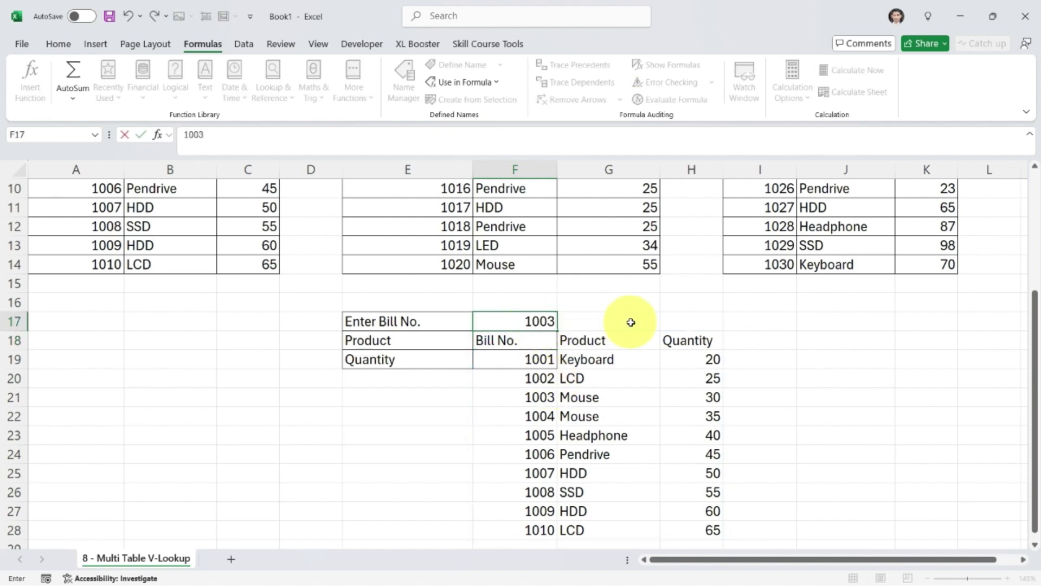
{"action": "key", "text": "Return"}
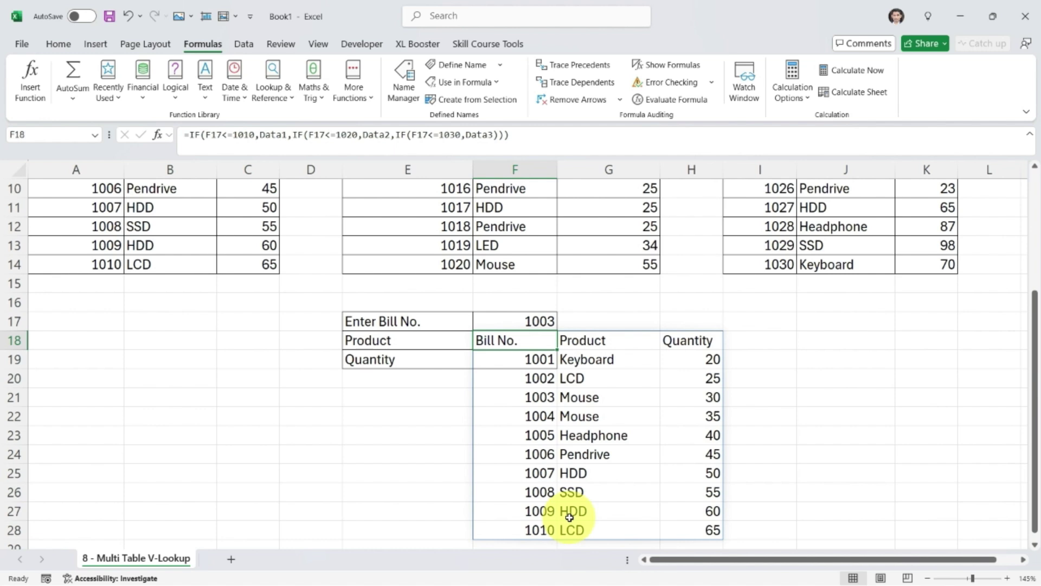
Set the bill number in F17 to 1017 to test the second table's condition.
{"action": "scroll", "coordinate": [569, 517], "scroll_direction": "up", "scroll_amount": 2}
{"action": "left_click", "coordinate": [538, 435]}
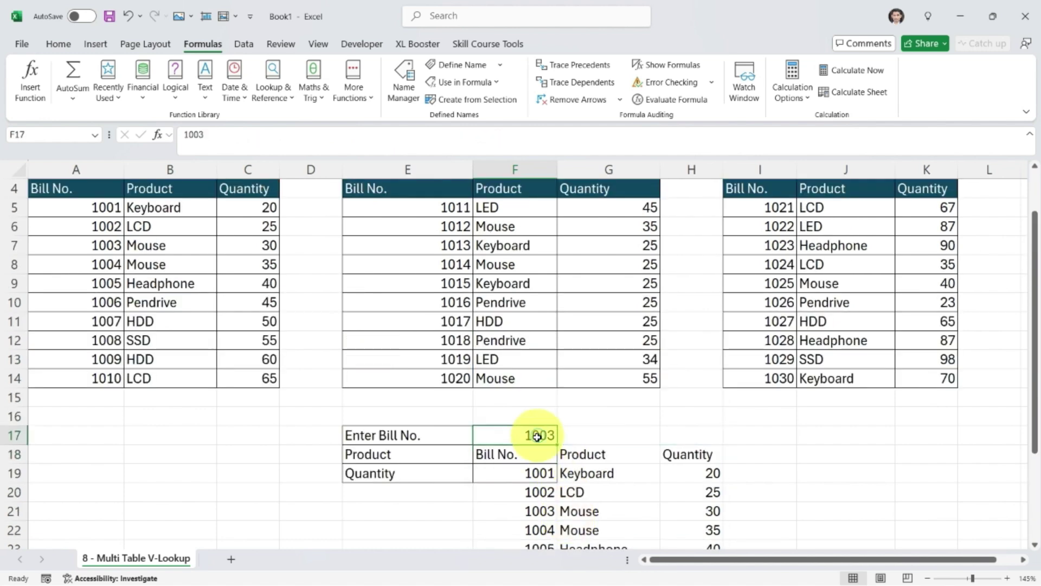
{"action": "type", "text": "1"}
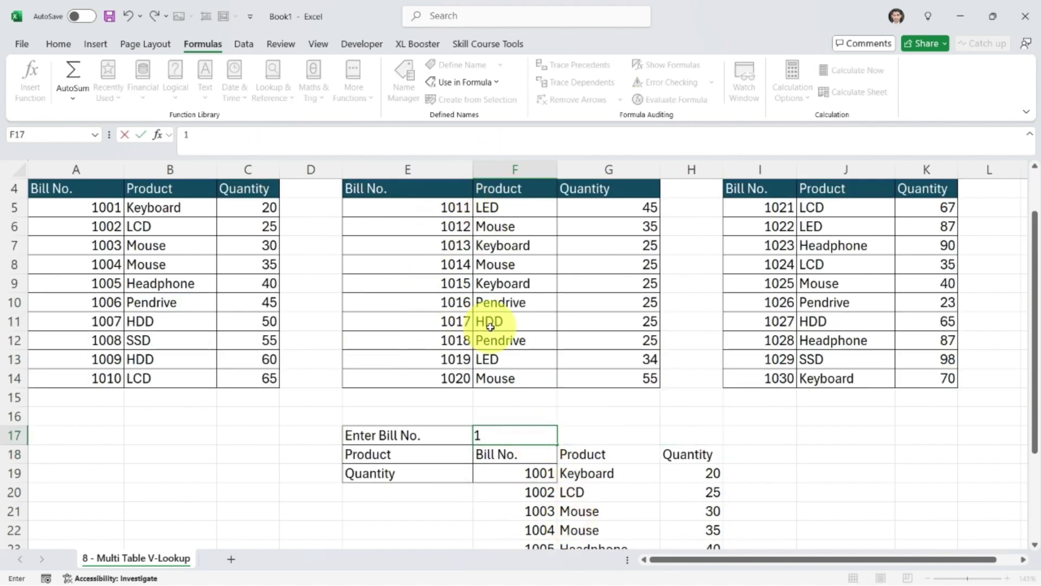
{"action": "type", "text": "017"}
{"action": "key", "text": "Return"}
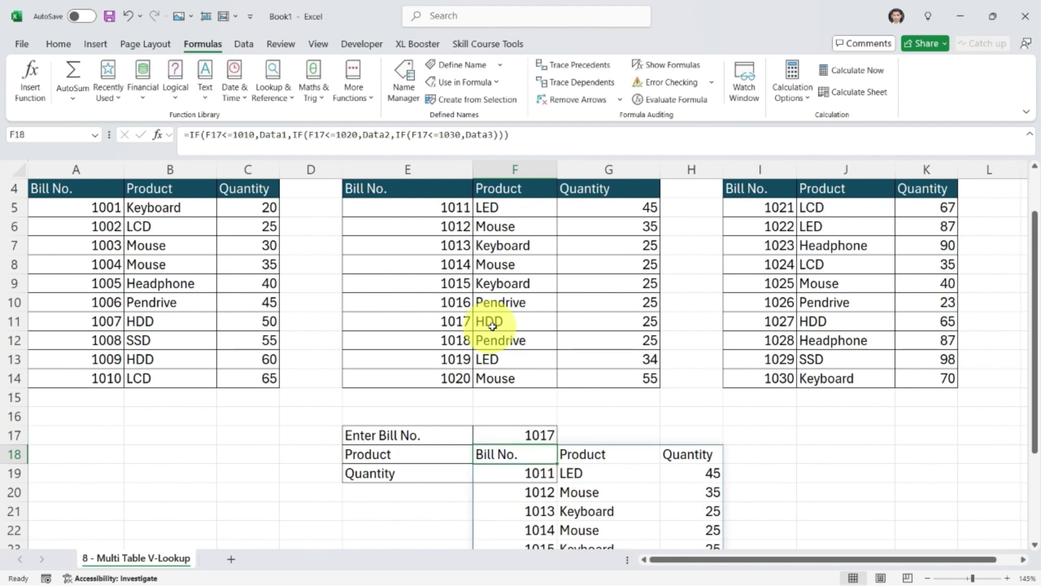
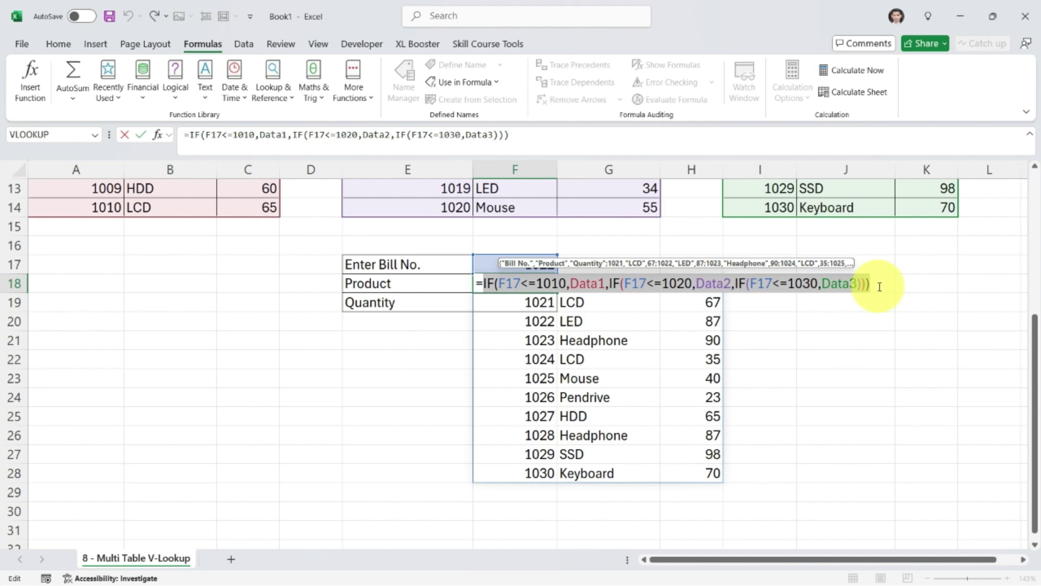
{"action": "key", "text": "BackSpace"}
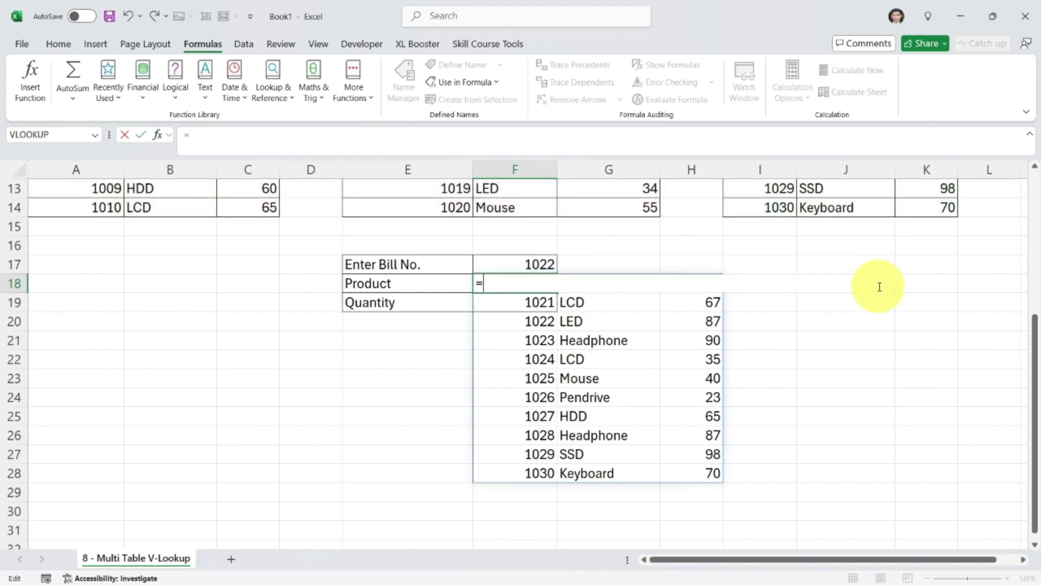
{"action": "type", "text": "VL"}
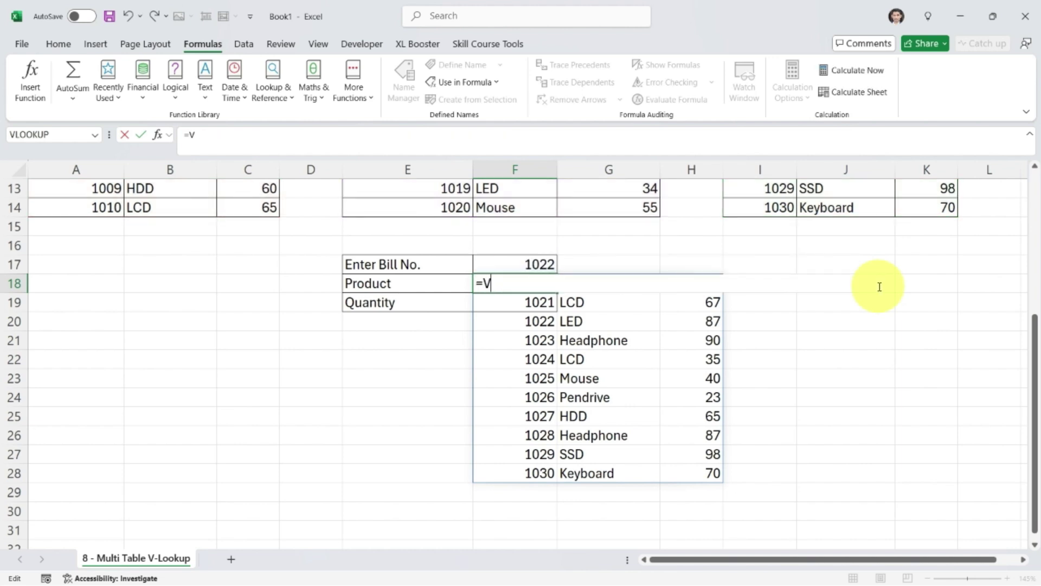
{"action": "key", "text": "Tab"}
{"action": "key", "text": "Escape"}
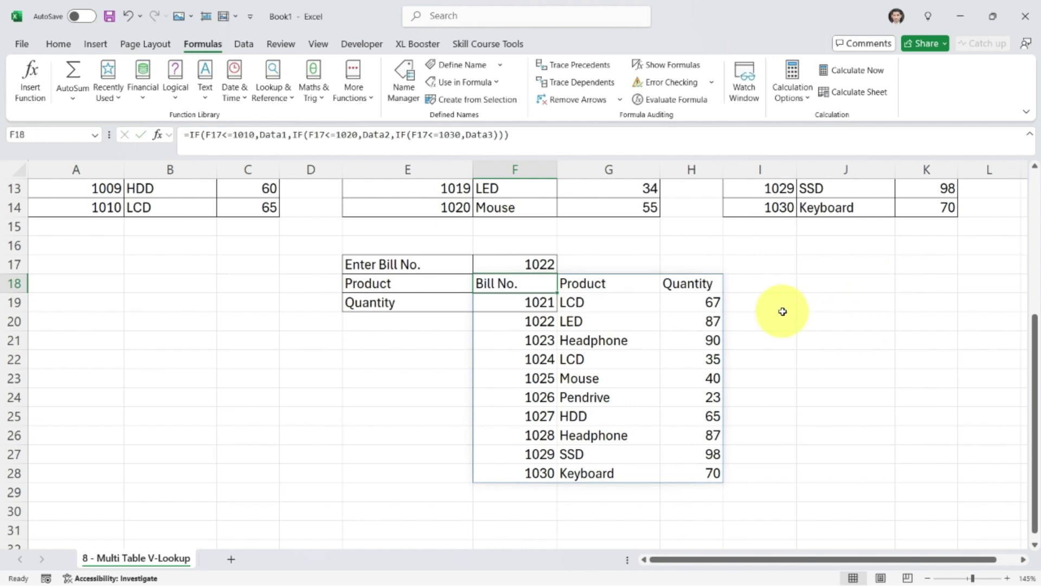
Clear the formula from F18 and start a VLOOKUP there with F17 as the lookup value.
{"action": "key", "text": "Delete"}
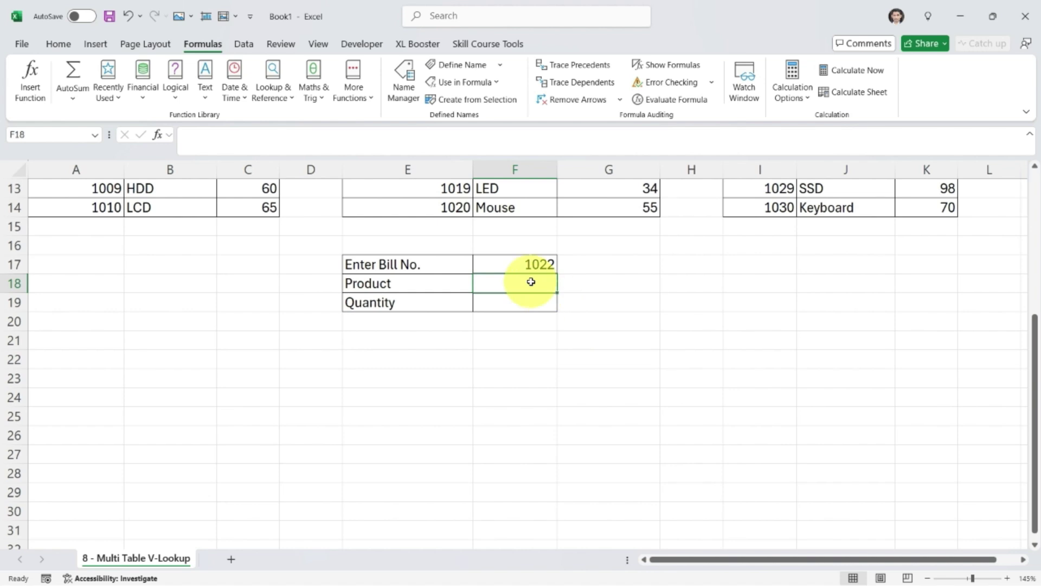
{"action": "type", "text": "=VLO"}
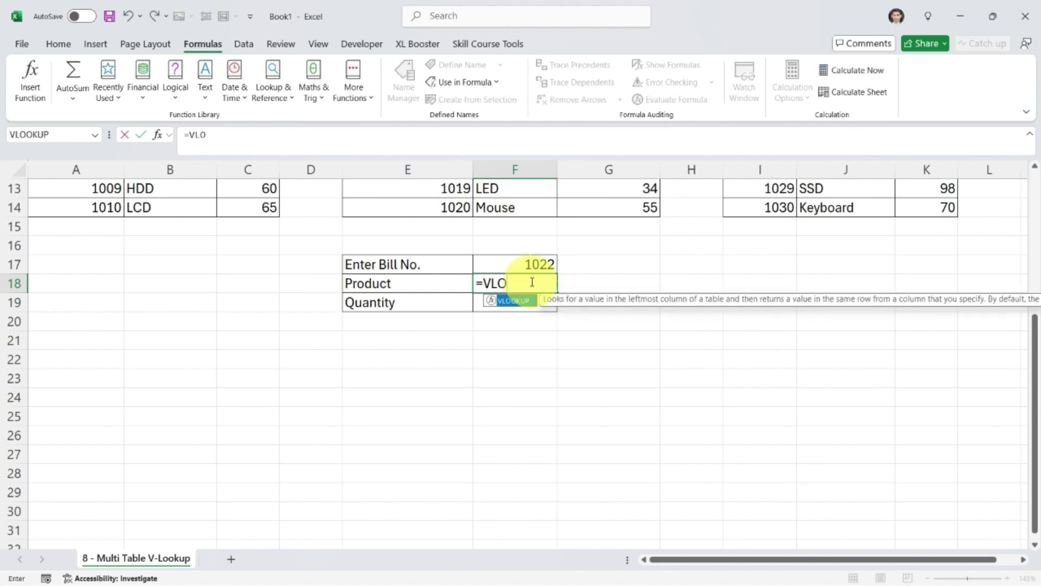
{"action": "key", "text": "Tab"}
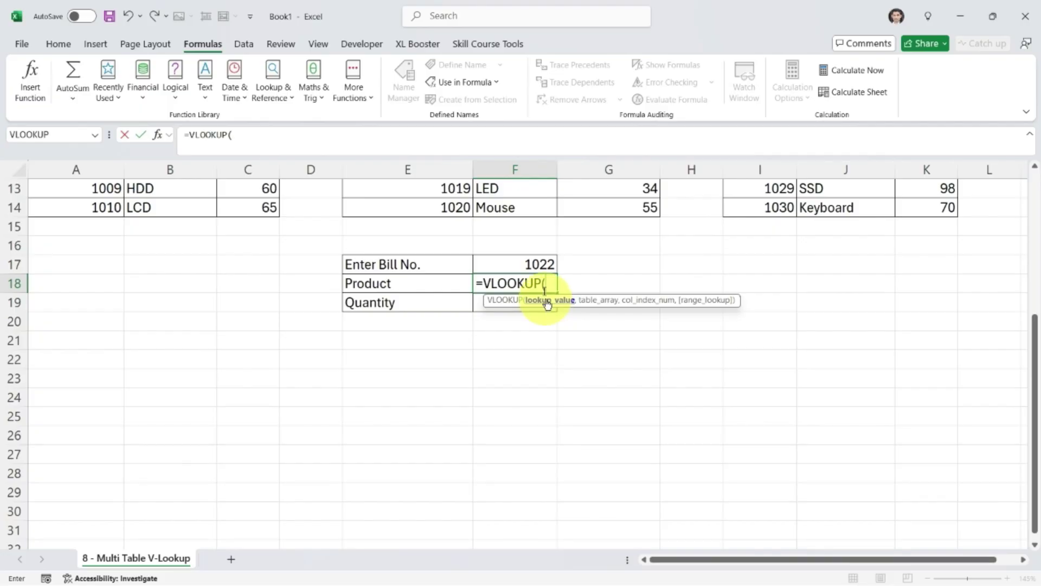
{"action": "left_click", "coordinate": [536, 264]}
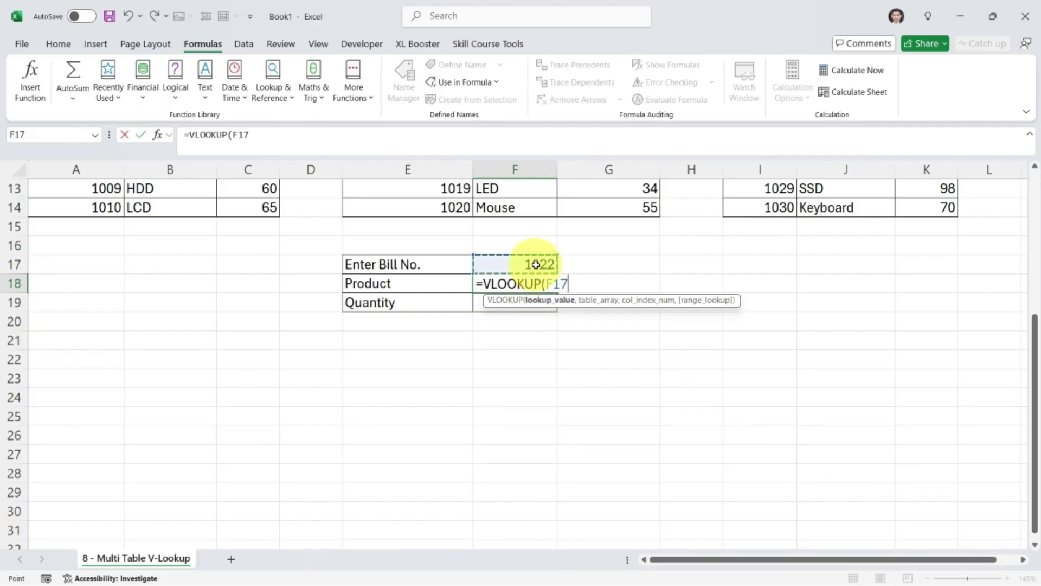
{"action": "type", "text": ","}
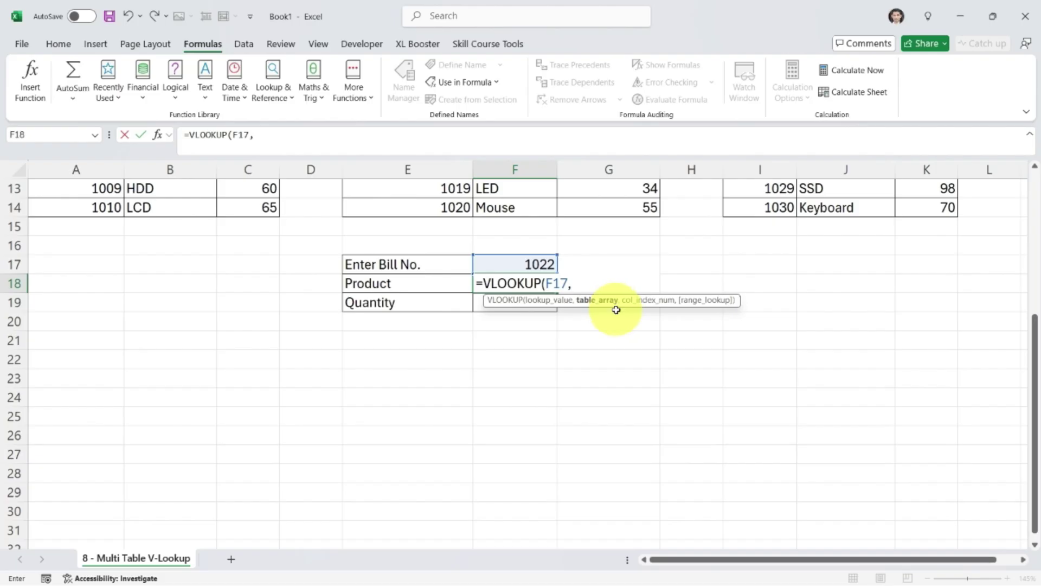
{"action": "scroll", "coordinate": [615, 308], "scroll_direction": "up", "scroll_amount": 3}
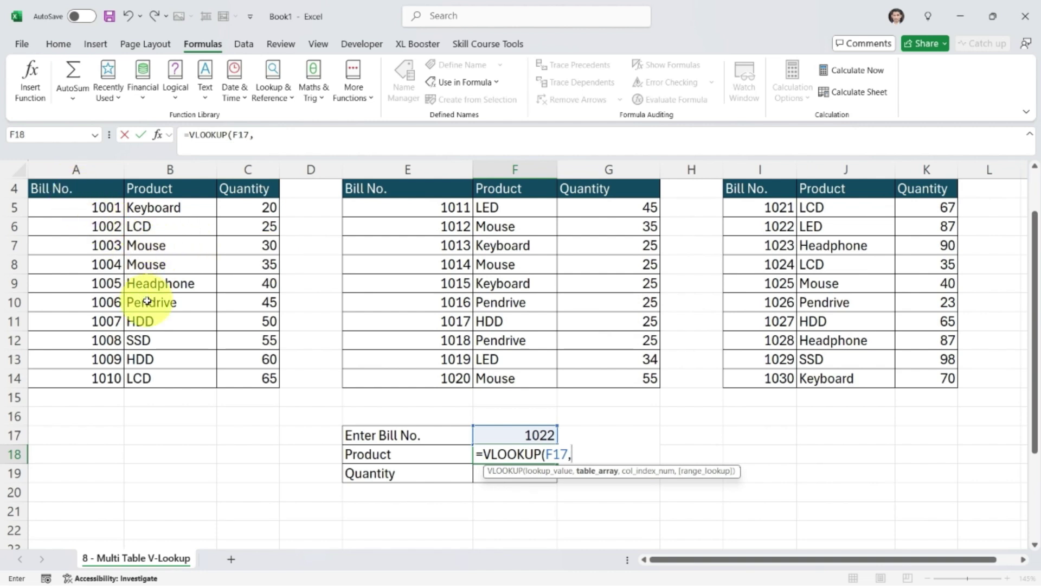
{"action": "mouse_move", "coordinate": [95, 189]}
{"action": "left_mouse_down"}
{"action": "mouse_move", "coordinate": [108, 210]}
{"action": "mouse_move", "coordinate": [800, 389]}
{"action": "mouse_move", "coordinate": [901, 377]}
{"action": "left_mouse_up"}
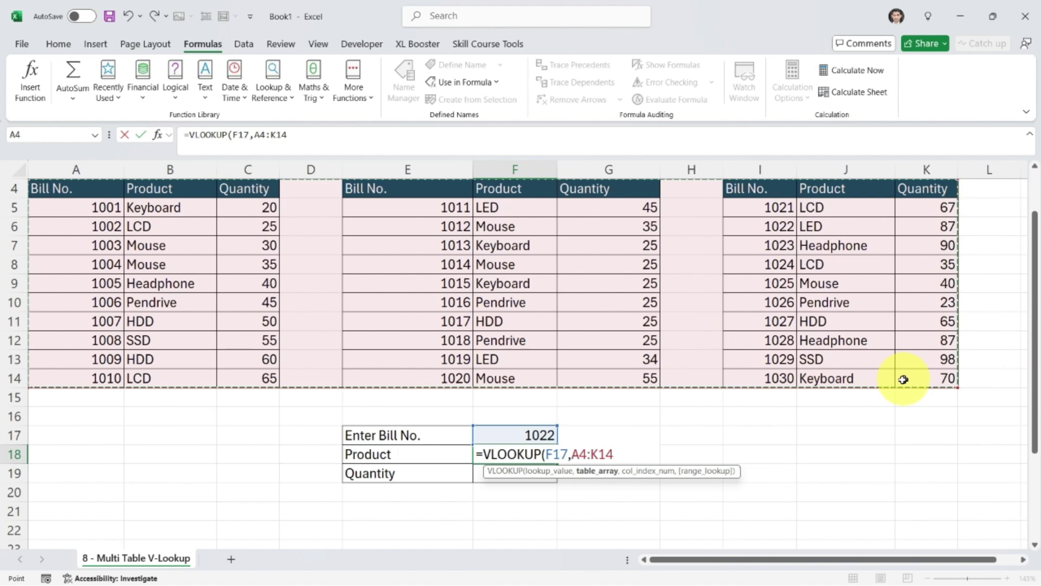
{"action": "key", "text": "BackSpace"}
{"action": "key", "text": "BackSpace"}
{"action": "key", "text": "BackSpace"}
{"action": "key", "text": "BackSpace"}
{"action": "key", "text": "BackSpace"}
{"action": "key", "text": "BackSpace"}
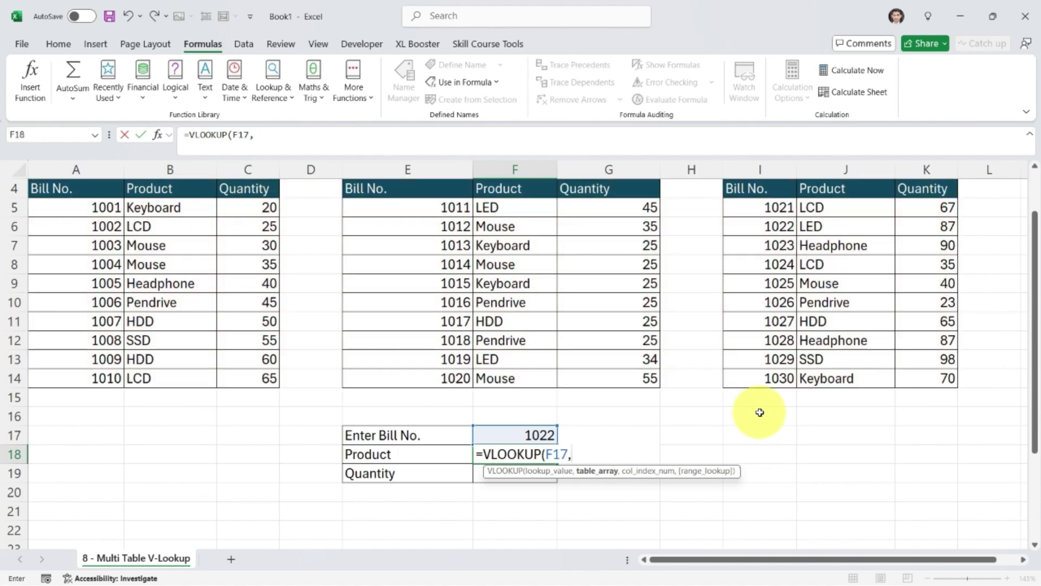
Add IF(F17<=1010,Data1,IF(F17<=1020,Data2,IF(F17<=1030,Data3))) as the VLOOKUP's table array and review that argument.
{"action": "type", "text": "IF(F17<=1010,Data1,IF(F17<=1020,Data2,IF(F17<=1030,Data3)))"}
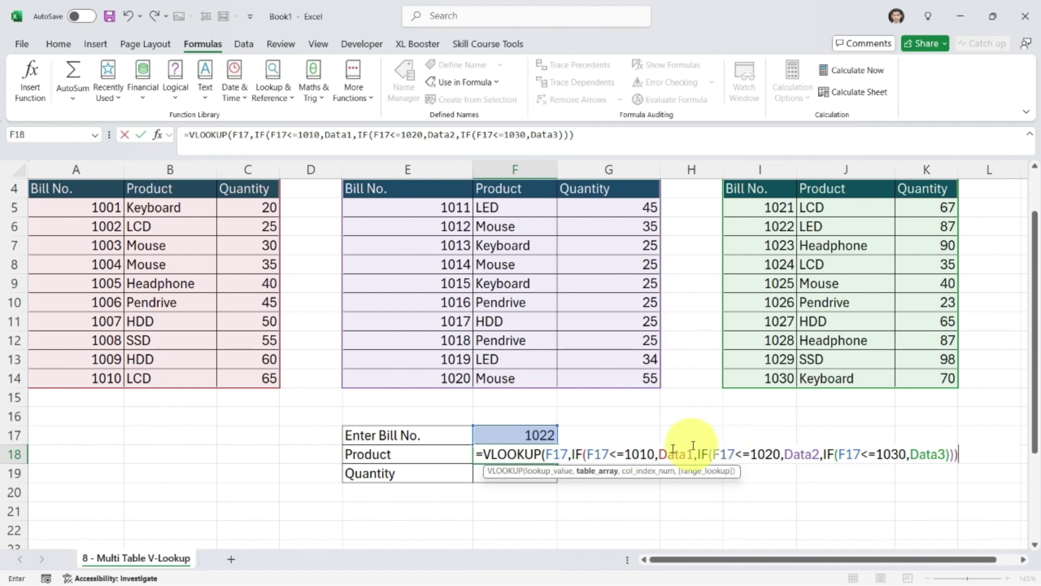
{"action": "left_click_drag", "start_coordinate": [572, 453], "coordinate": [969, 454]}
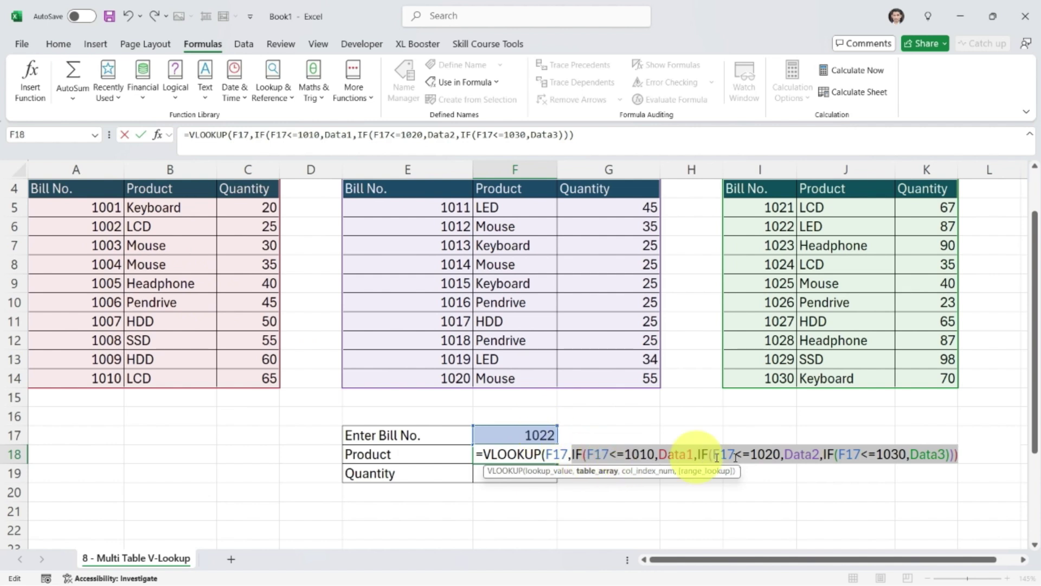
{"action": "left_click", "coordinate": [970, 457]}
{"action": "left_click", "coordinate": [970, 456]}
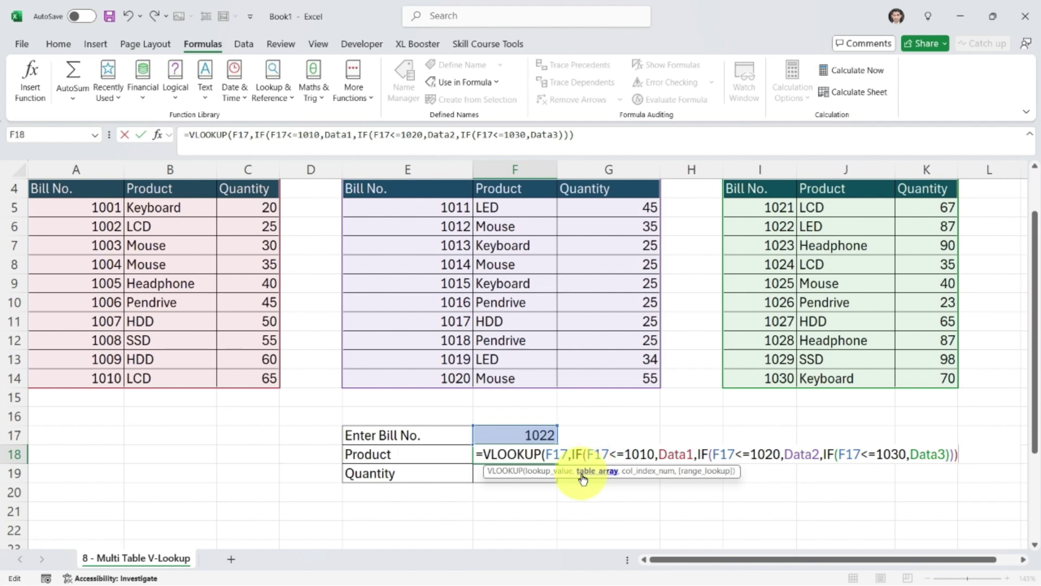
{"action": "left_click", "coordinate": [587, 455]}
{"action": "left_click_drag", "start_coordinate": [591, 454], "coordinate": [964, 454]}
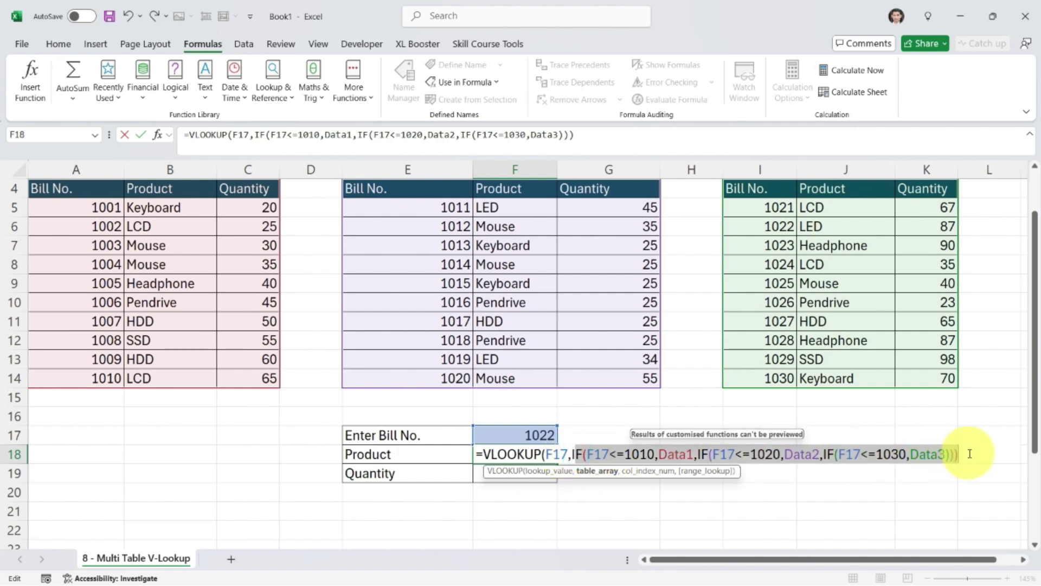
{"action": "left_click", "coordinate": [968, 454]}
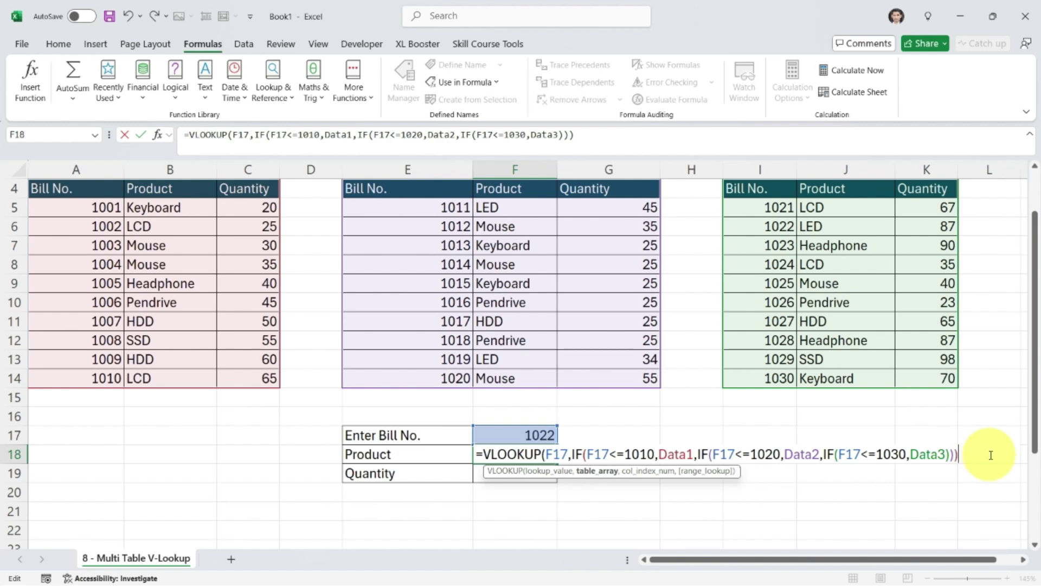
Finish the VLOOKUP in F18 with column index 2 and exact match 0, and commit the formula.
{"action": "type", "text": ","}
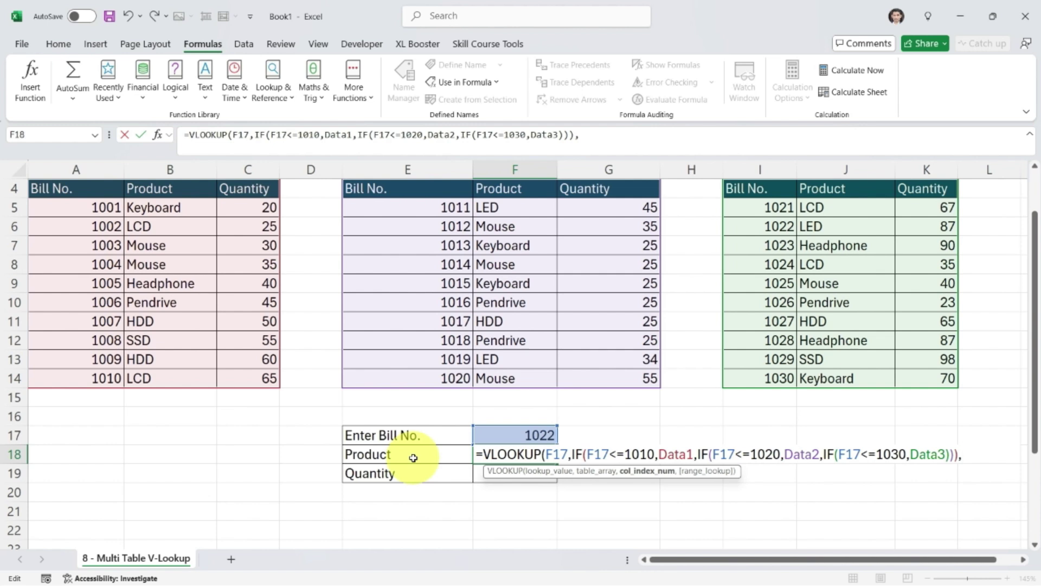
{"action": "type", "text": "2,"}
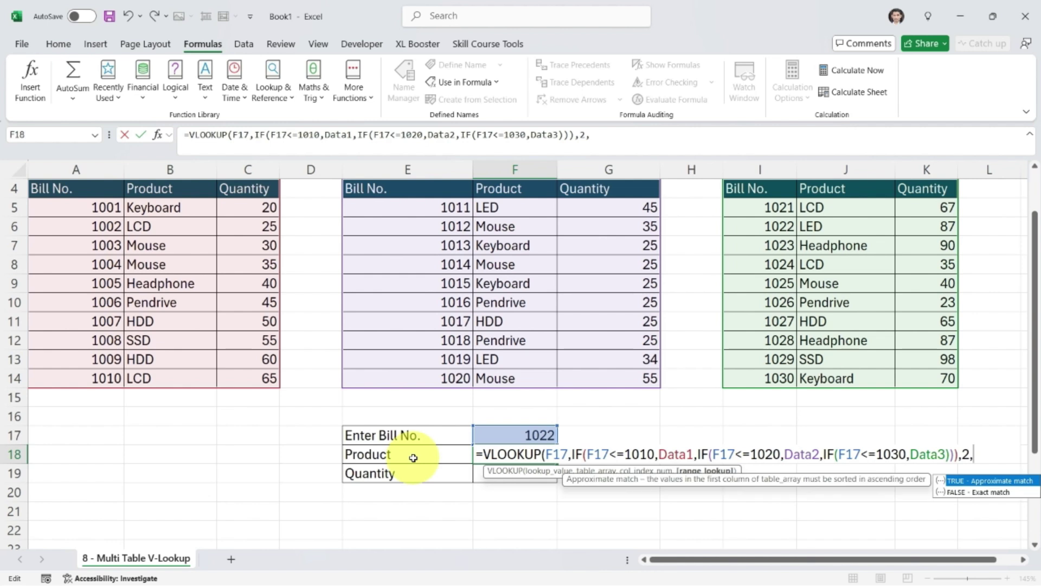
{"action": "type", "text": "0)"}
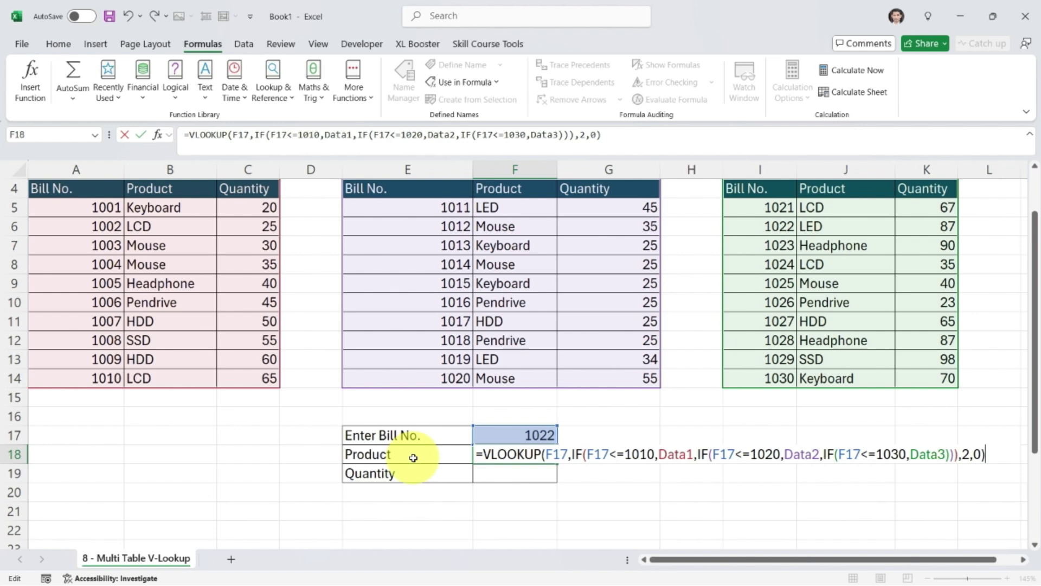
{"action": "key", "text": "ctrl+Return"}
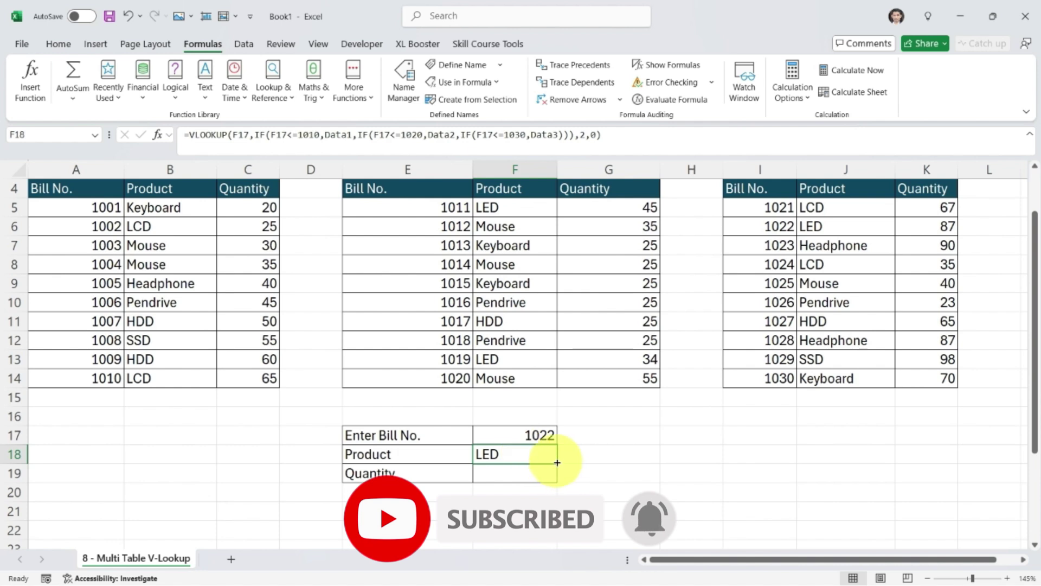
Make all four F17 references in the F18 formula absolute as $F$17.
{"action": "double_click", "coordinate": [539, 453]}
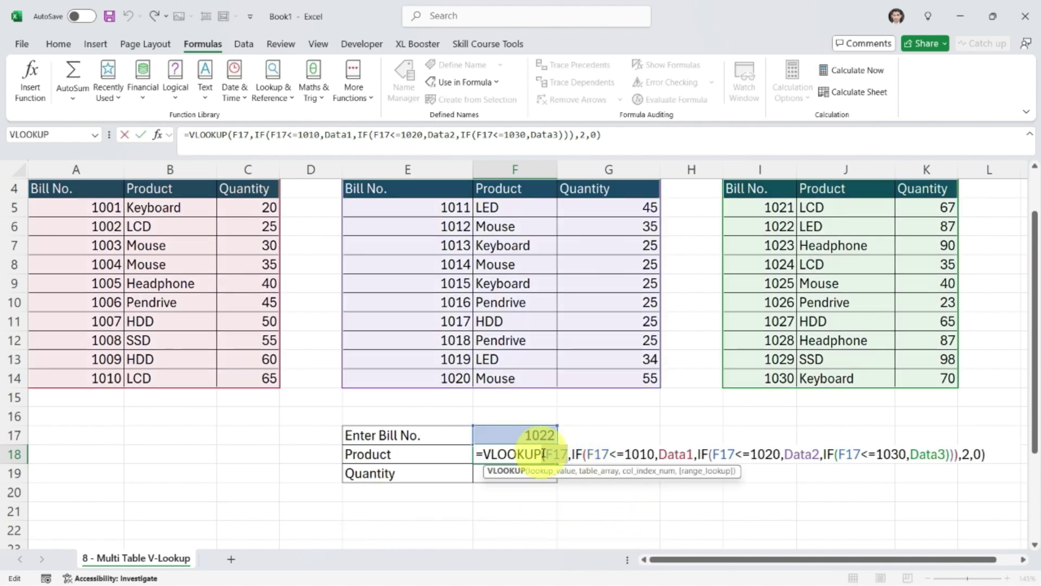
{"action": "double_click", "coordinate": [555, 454]}
{"action": "key", "text": "F4"}
{"action": "double_click", "coordinate": [613, 454]}
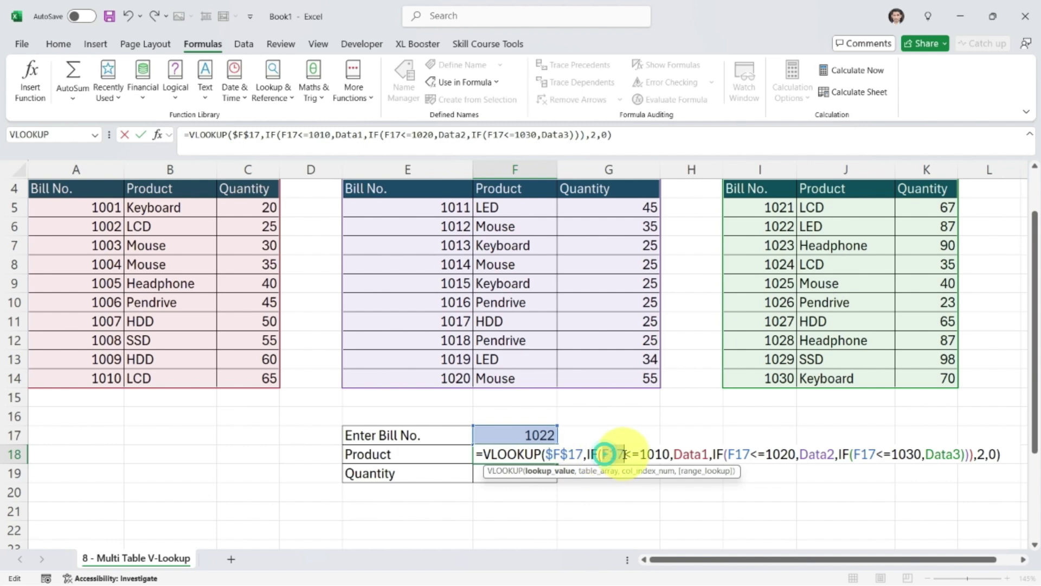
{"action": "key", "text": "F4"}
{"action": "double_click", "coordinate": [754, 454]}
{"action": "key", "text": "F4"}
{"action": "double_click", "coordinate": [895, 453]}
{"action": "key", "text": "F4"}
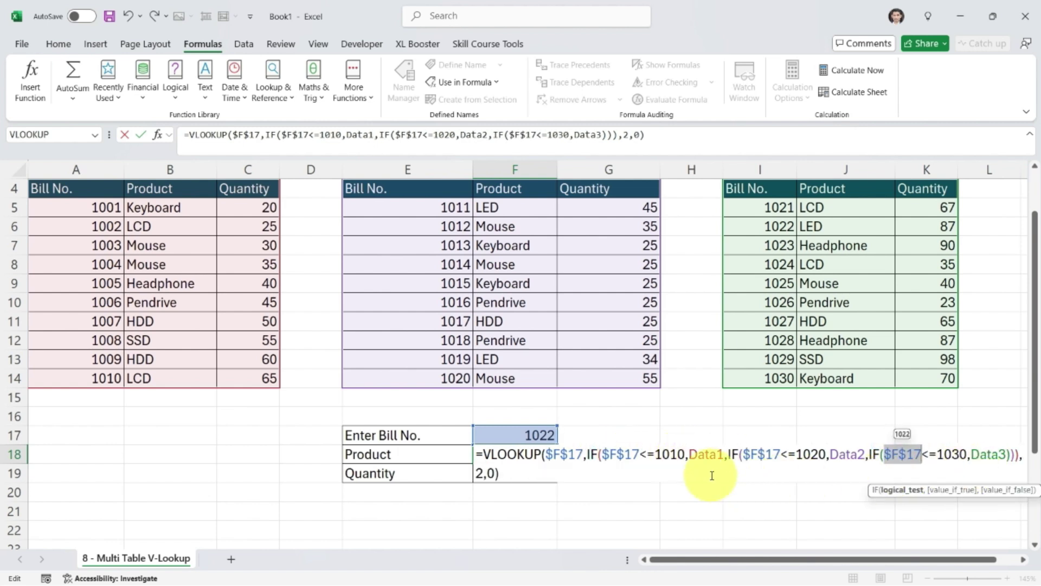
{"action": "key", "text": "Return"}
Fill the F18 formula down to F19 and set the column index in F19 to 3 for the quantity.
{"action": "left_click", "coordinate": [520, 455]}
{"action": "left_click_drag", "start_coordinate": [556, 463], "coordinate": [545, 490]}
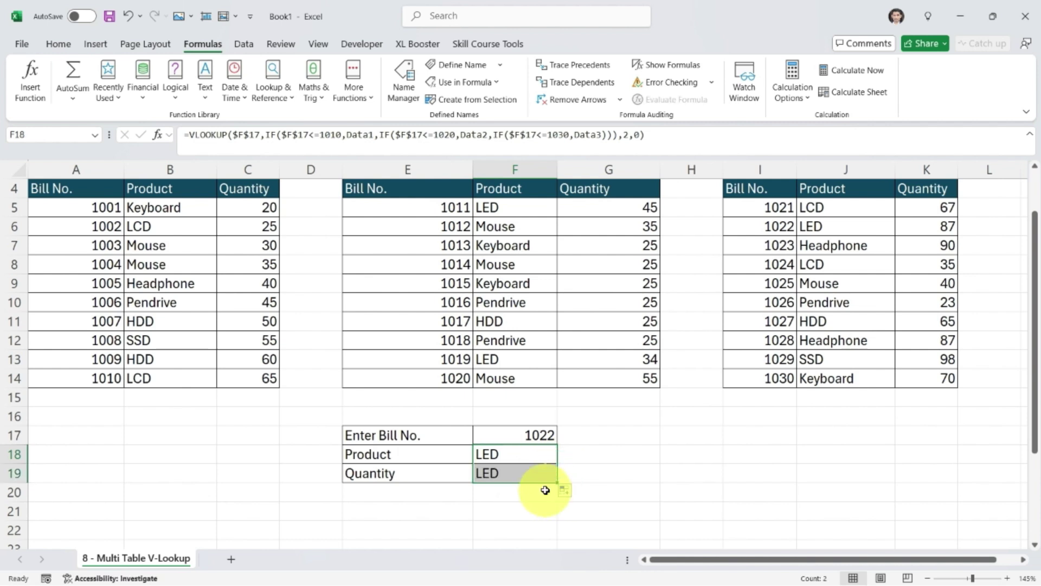
{"action": "double_click", "coordinate": [521, 474]}
{"action": "double_click", "coordinate": [480, 492]}
{"action": "type", "text": "3"}
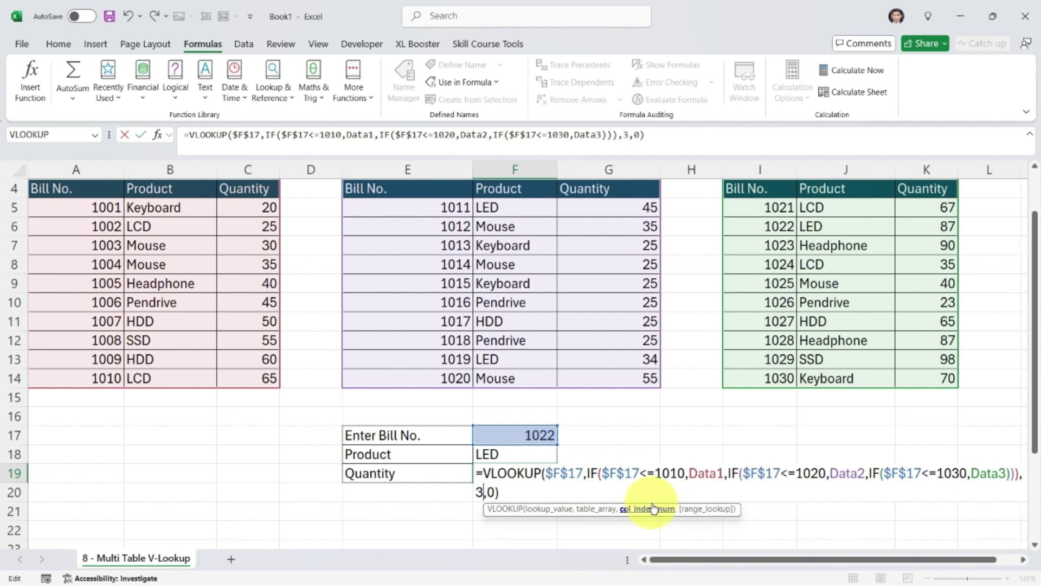
{"action": "key", "text": "Return"}
{"action": "left_click", "coordinate": [558, 474]}
Set the bill number in F17 to 1011 and compare the returned product and quantity with its row in the second table.
{"action": "left_click", "coordinate": [540, 435]}
{"action": "type", "text": "1"}
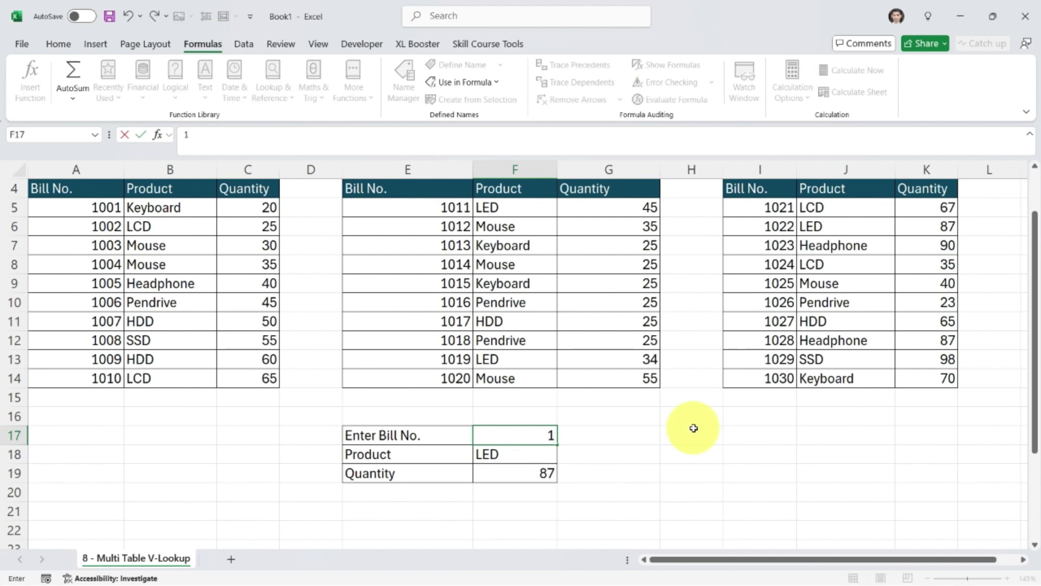
{"action": "type", "text": "011"}
{"action": "key", "text": "Return"}
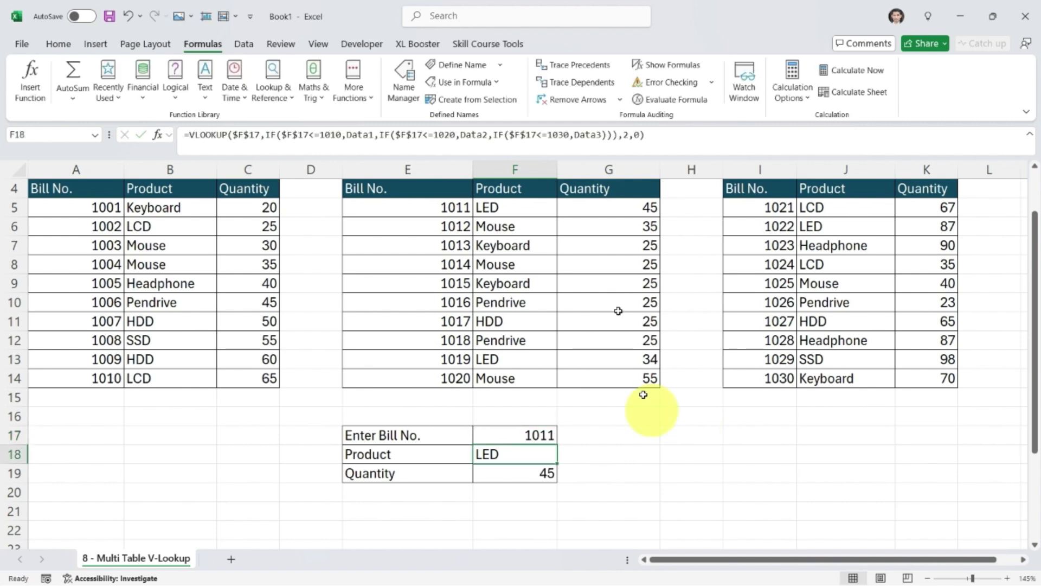
{"action": "left_click_drag", "start_coordinate": [452, 208], "coordinate": [623, 208]}
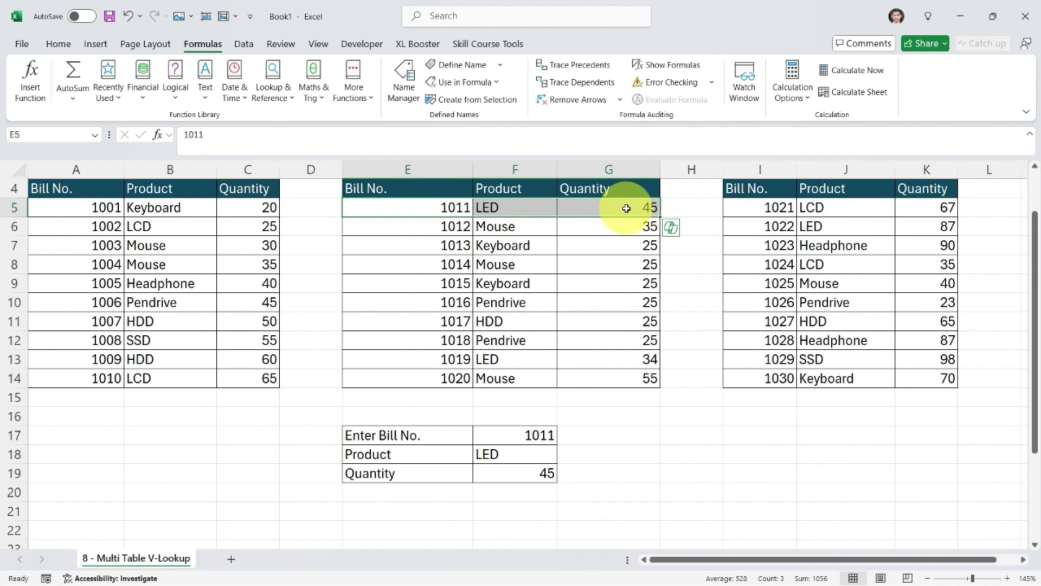
Make the bill 1011 row E5:G5 in the second table bold.
{"action": "key", "text": "ctrl+b"}
Set the bill number in F17 to 1005 and make its matching row A9:C9 in the first table bold.
{"action": "left_click", "coordinate": [510, 438]}
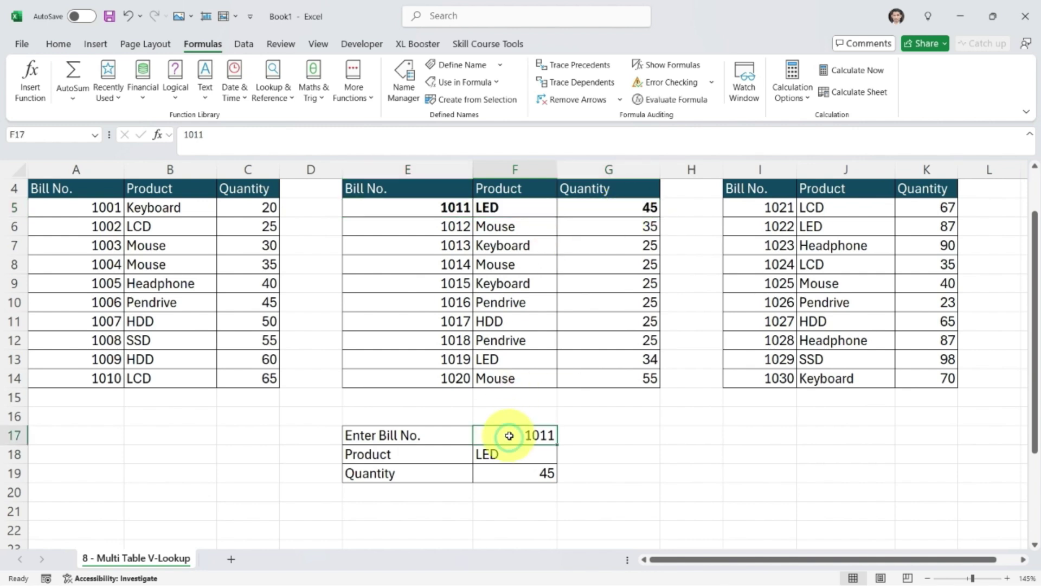
{"action": "type", "text": "1005"}
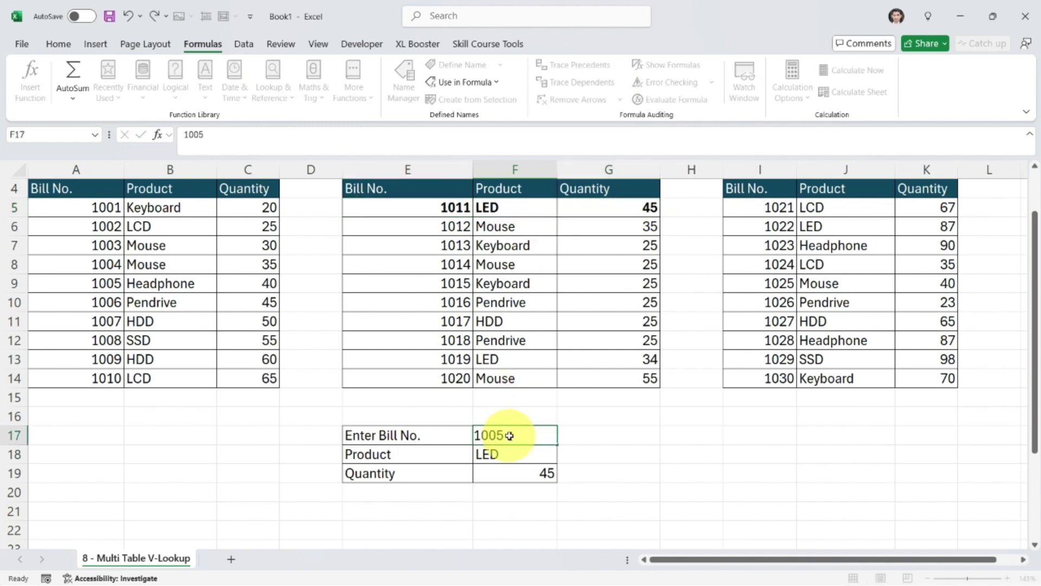
{"action": "key", "text": "Return"}
{"action": "left_click_drag", "start_coordinate": [60, 289], "coordinate": [252, 291]}
{"action": "key", "text": "ctrl+b"}
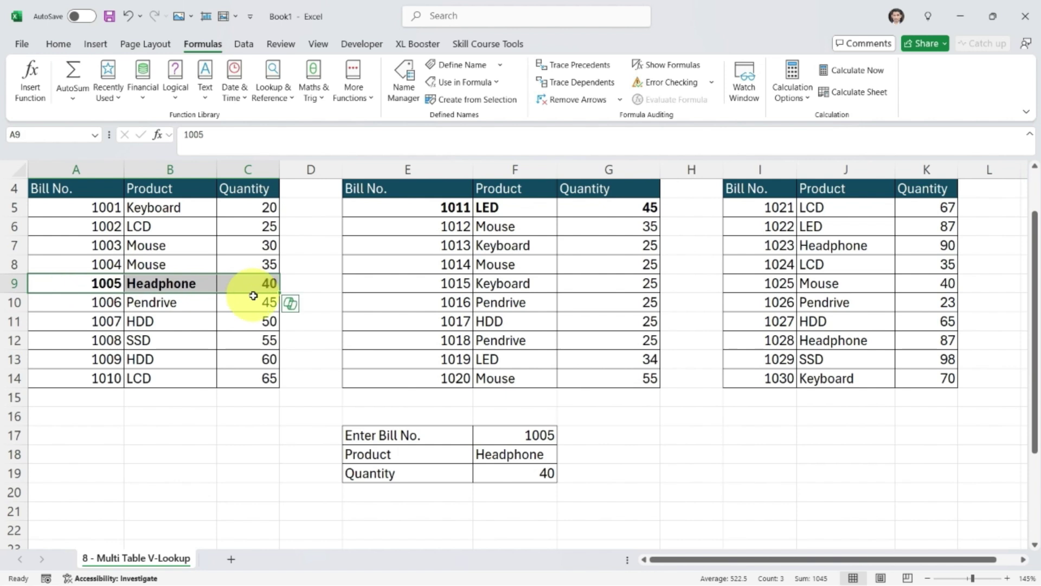
Set the bill number in F17 to 1029 and make its matching row I13:K13 in the third table bold.
{"action": "left_click", "coordinate": [540, 432]}
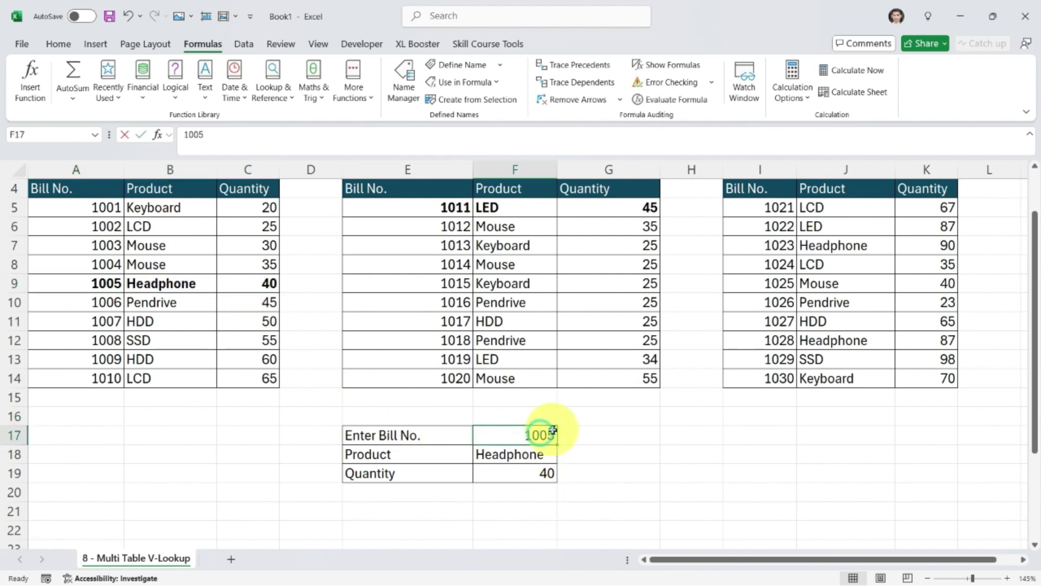
{"action": "type", "text": "10129"}
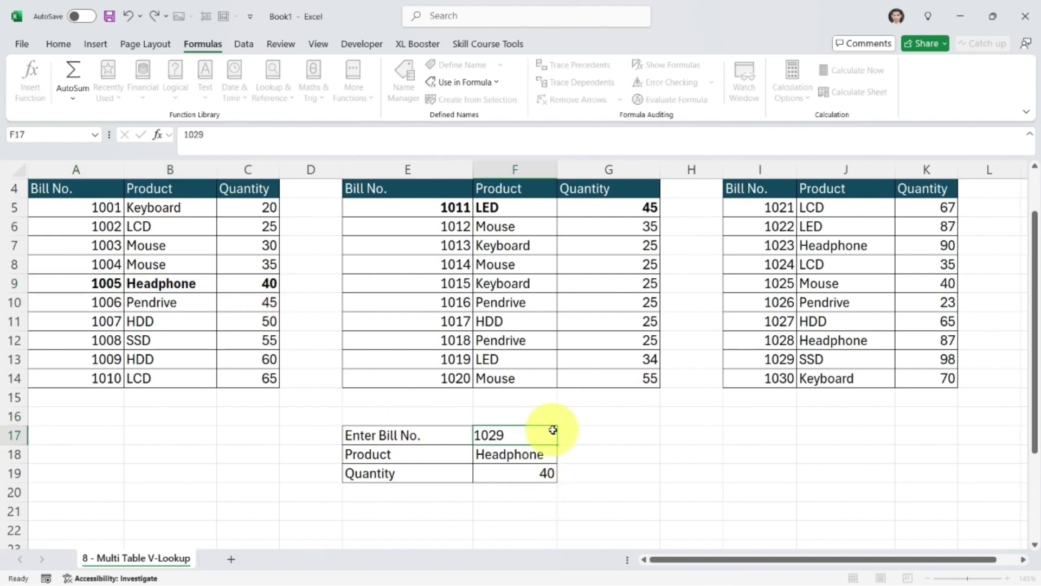
{"action": "key", "text": "Return"}
{"action": "left_click_drag", "start_coordinate": [781, 360], "coordinate": [916, 360]}
{"action": "key", "text": "ctrl+b"}
Inspect the nested IF VLOOKUP formula in F18 and its highlighted table ranges, leaving it without changes.
{"action": "left_click", "coordinate": [502, 440]}
{"action": "double_click", "coordinate": [500, 454]}
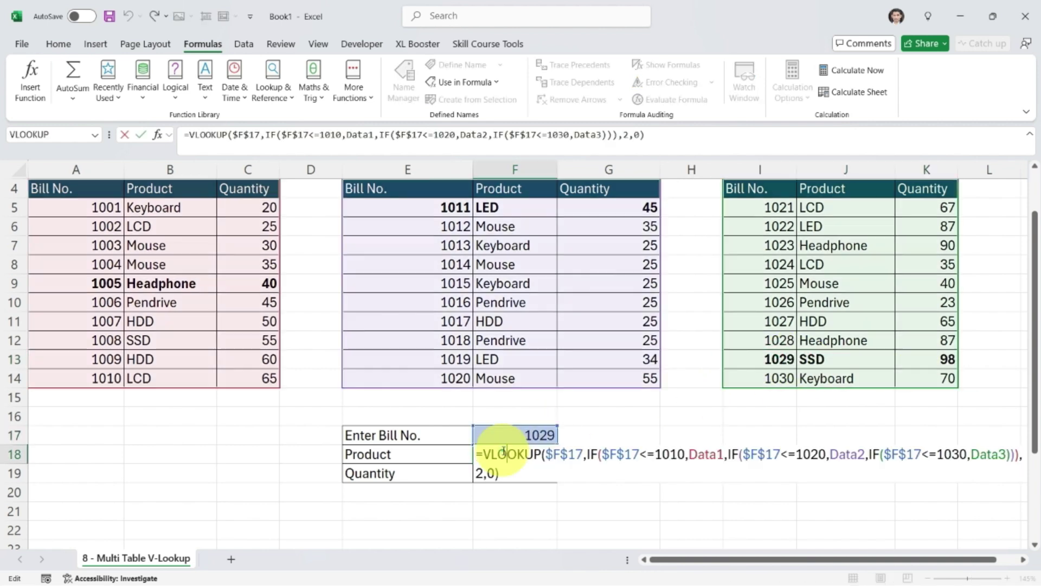
{"action": "key", "text": "Escape"}
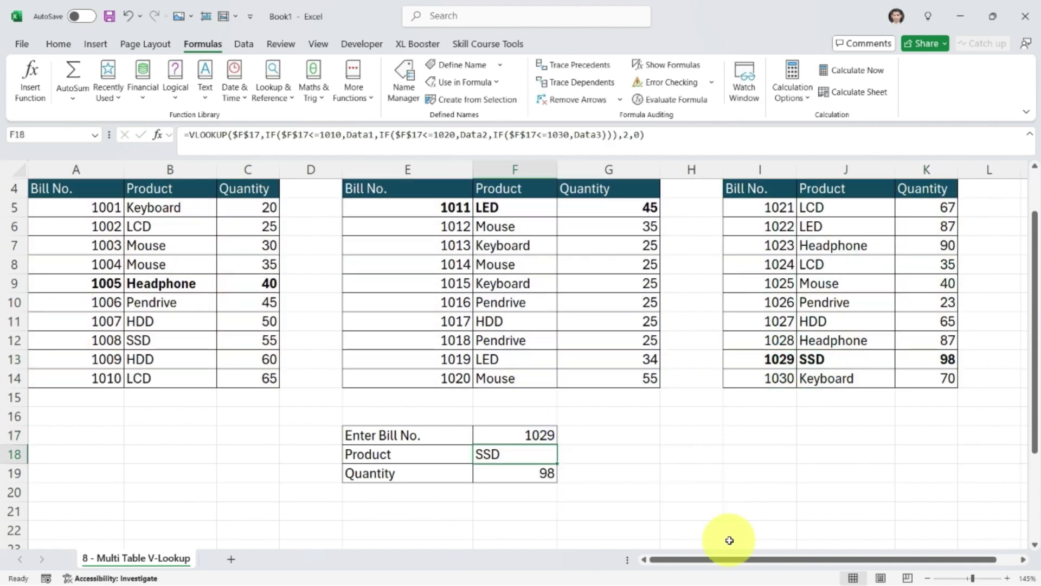